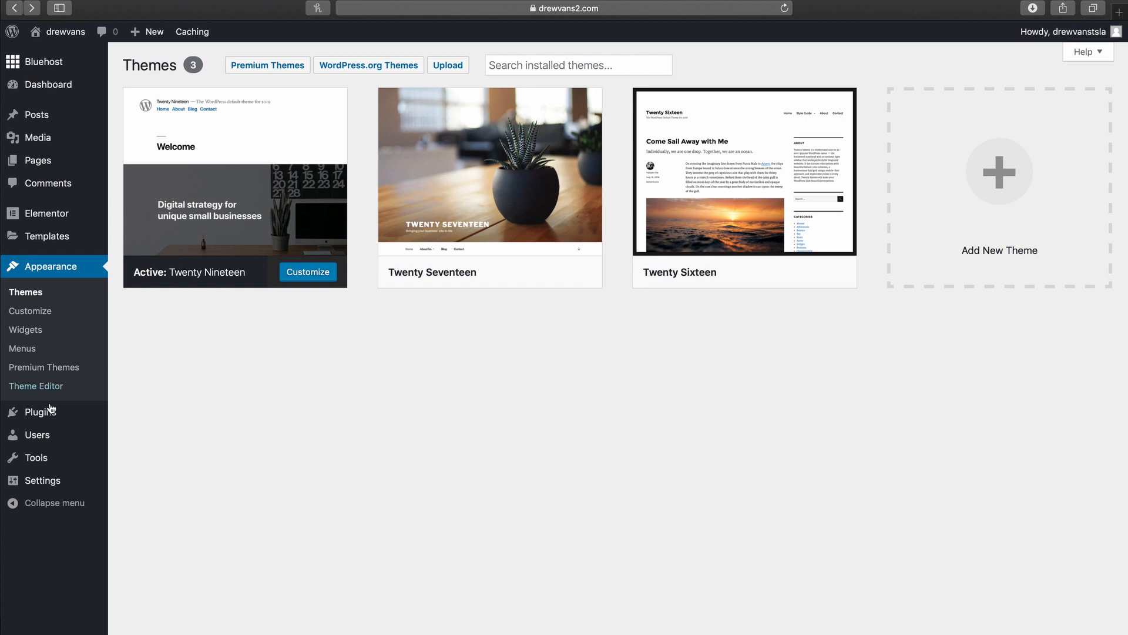
Step: Reveal the Plugins submenu in the dashboard sidebar from the Themes screen
{"action": "mouse_move", "coordinate": [37, 421]}
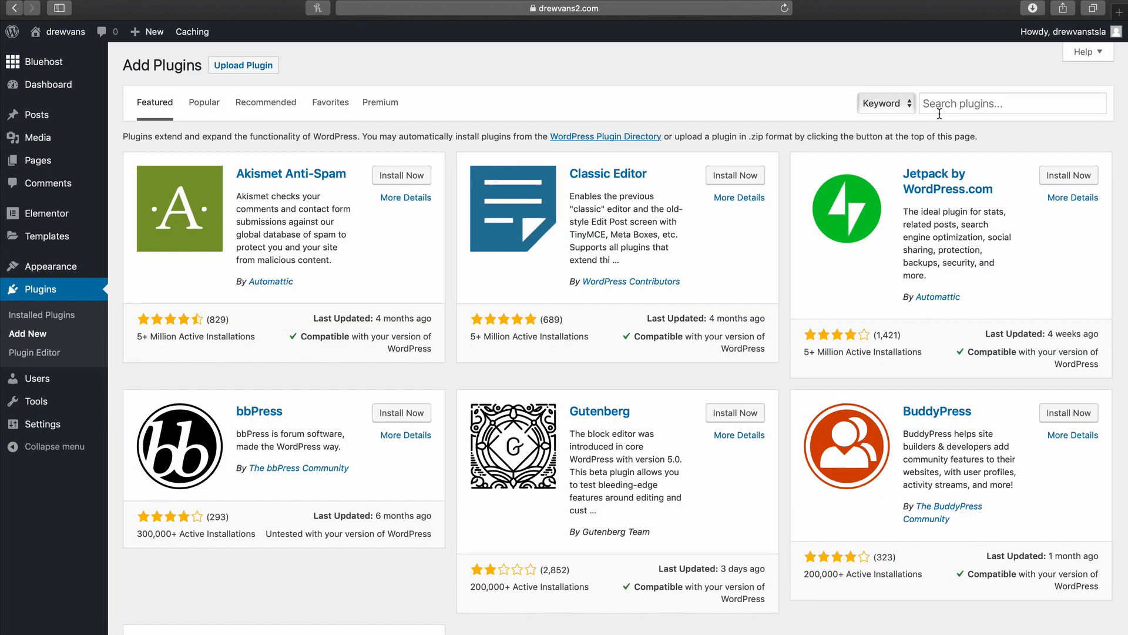
Step: Search the plugin directory for 'astra', then install and activate Astra Starter Sites
{"action": "left_click", "coordinate": [950, 106]}
{"action": "type", "text": "as"}
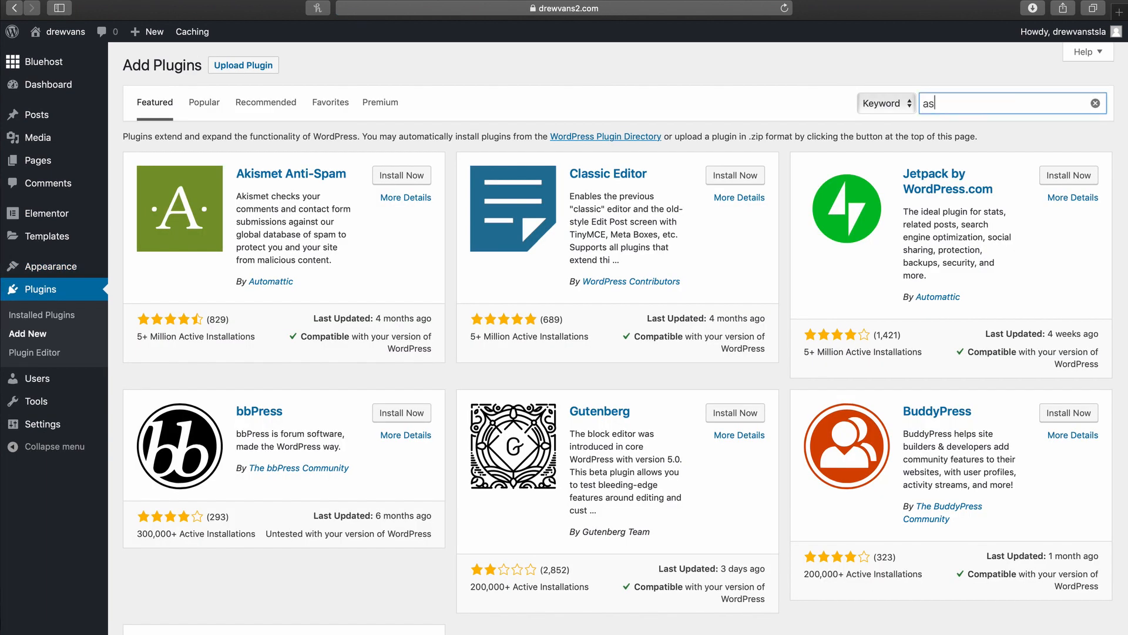
{"action": "type", "text": "tra"}
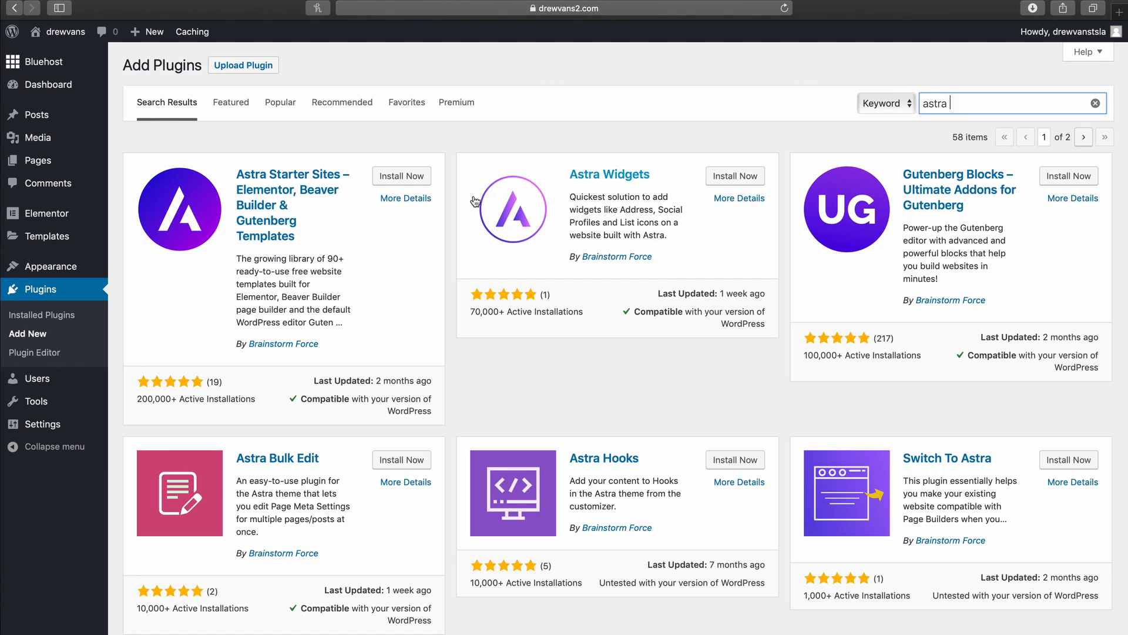
{"action": "left_click", "coordinate": [397, 177]}
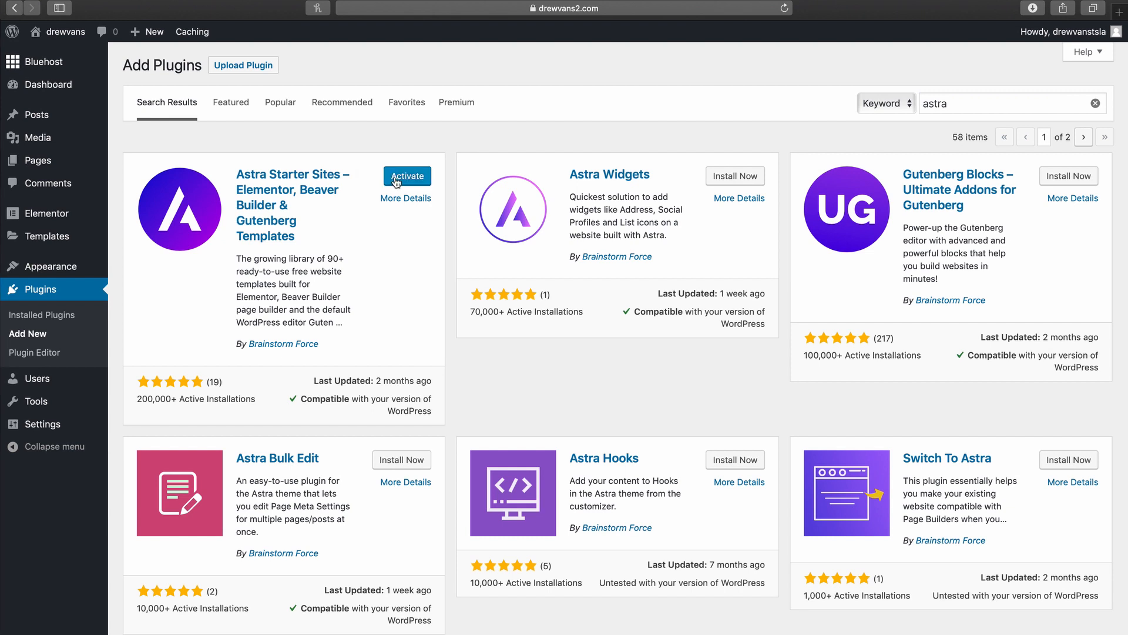
{"action": "left_click", "coordinate": [399, 179]}
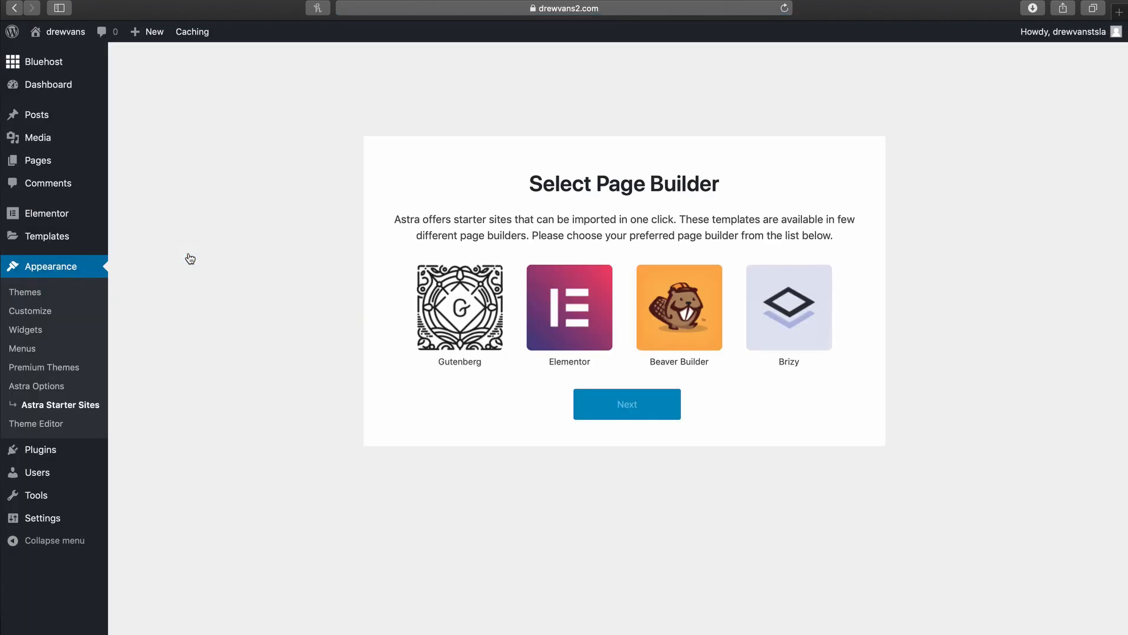
Step: Pick Elementor as the page builder and browse the free starter templates to Freelance Artist
{"action": "left_click", "coordinate": [573, 338]}
{"action": "left_click", "coordinate": [611, 404]}
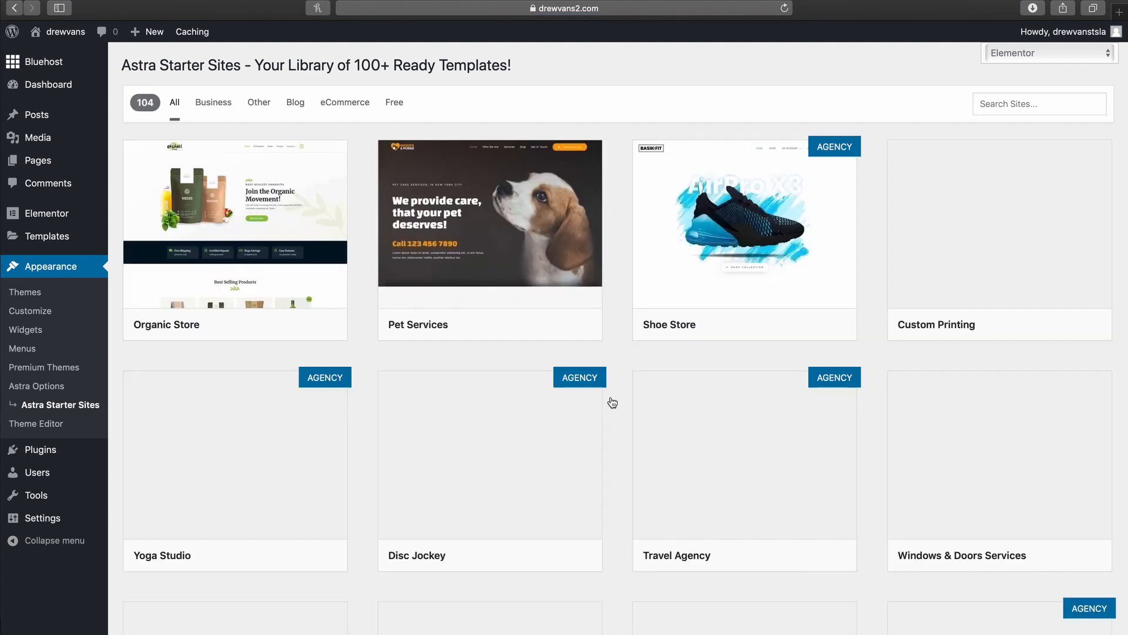
{"action": "scroll", "coordinate": [612, 402], "scroll_direction": "down", "scroll_amount": 3}
{"action": "scroll", "coordinate": [612, 403], "scroll_direction": "down", "scroll_amount": 3}
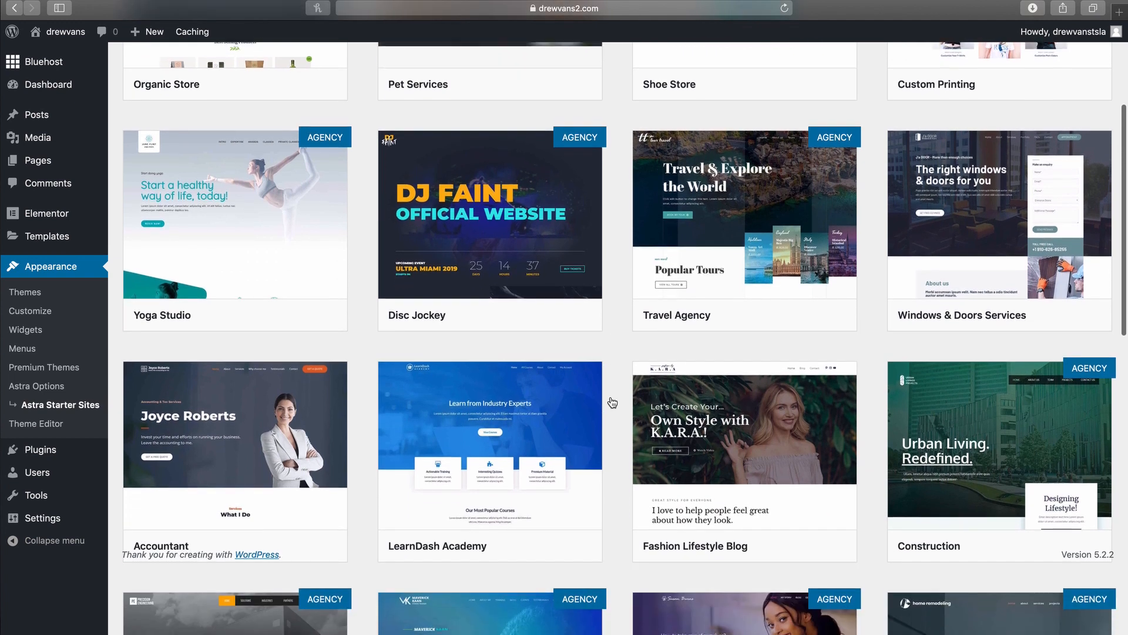
{"action": "scroll", "coordinate": [613, 402], "scroll_direction": "down", "scroll_amount": 2}
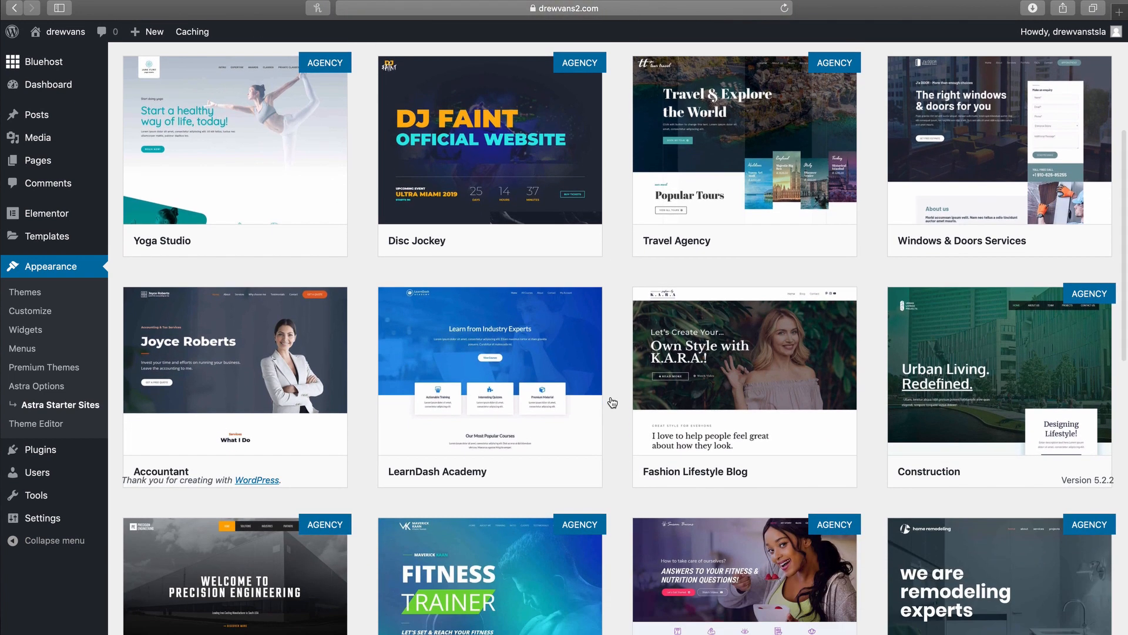
{"action": "scroll", "coordinate": [613, 402], "scroll_direction": "down", "scroll_amount": 6}
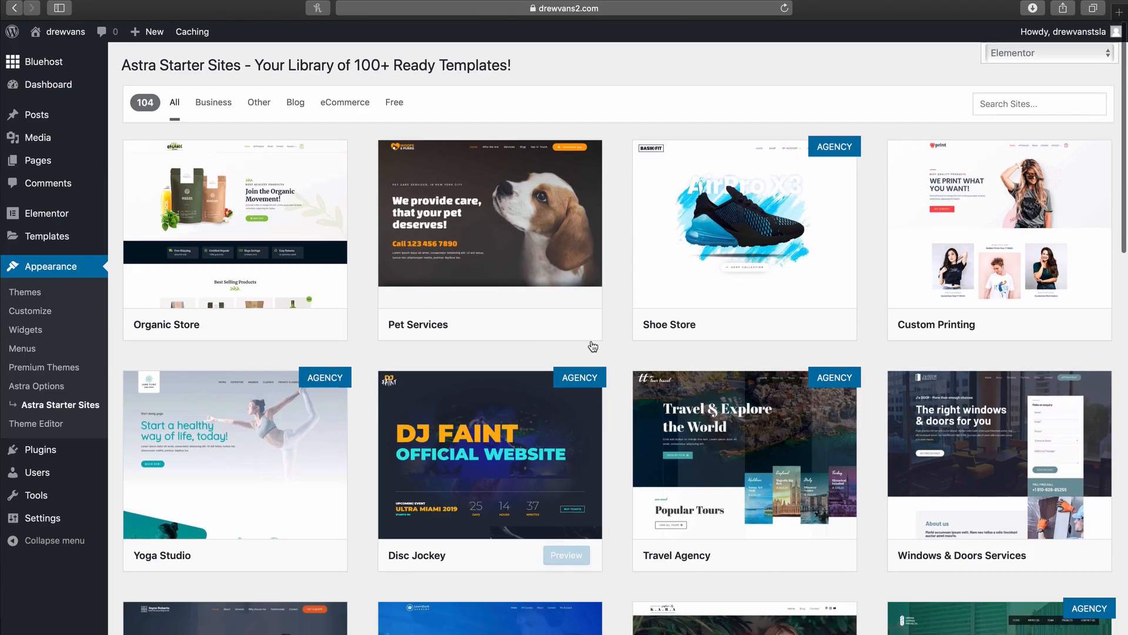
{"action": "left_click", "coordinate": [396, 104]}
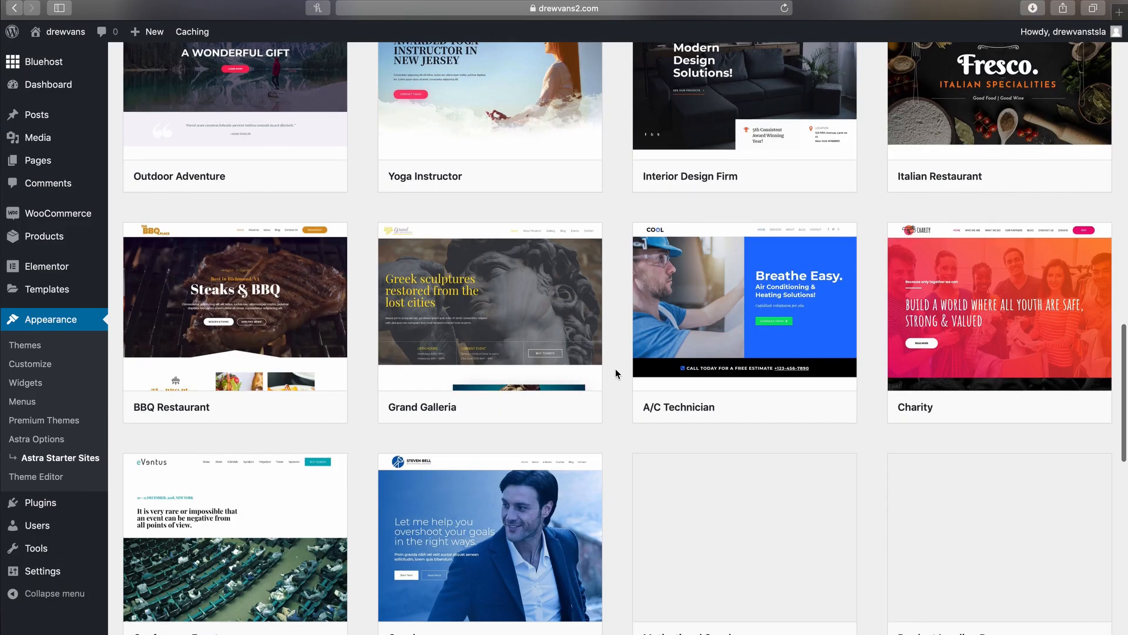
{"action": "scroll", "coordinate": [615, 370], "scroll_direction": "down", "scroll_amount": 10}
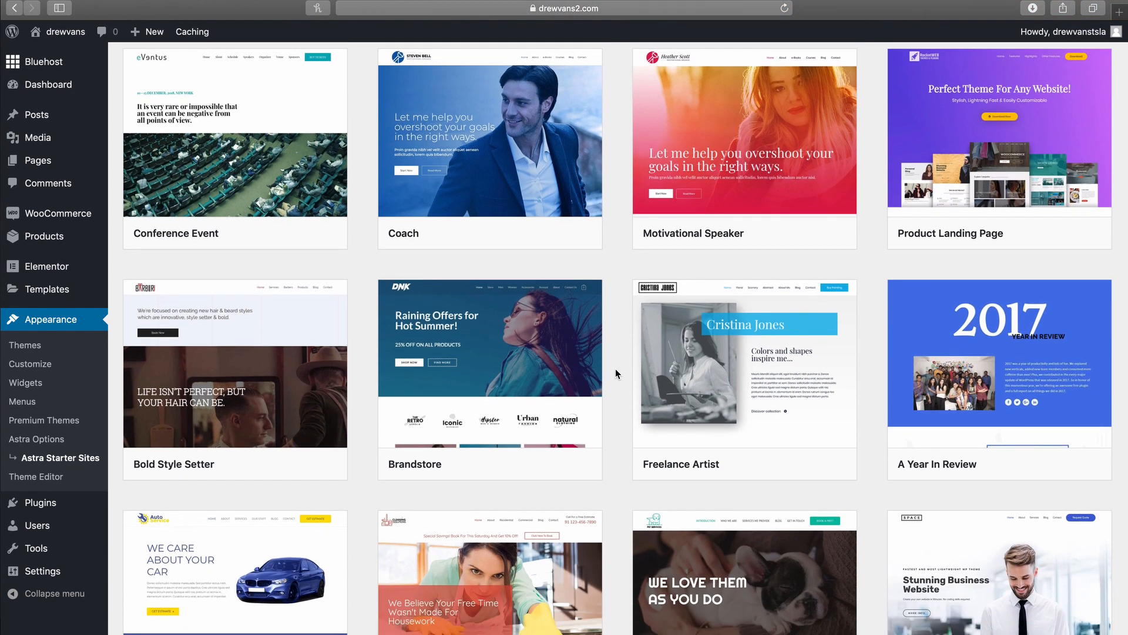
{"action": "mouse_move", "coordinate": [728, 378]}
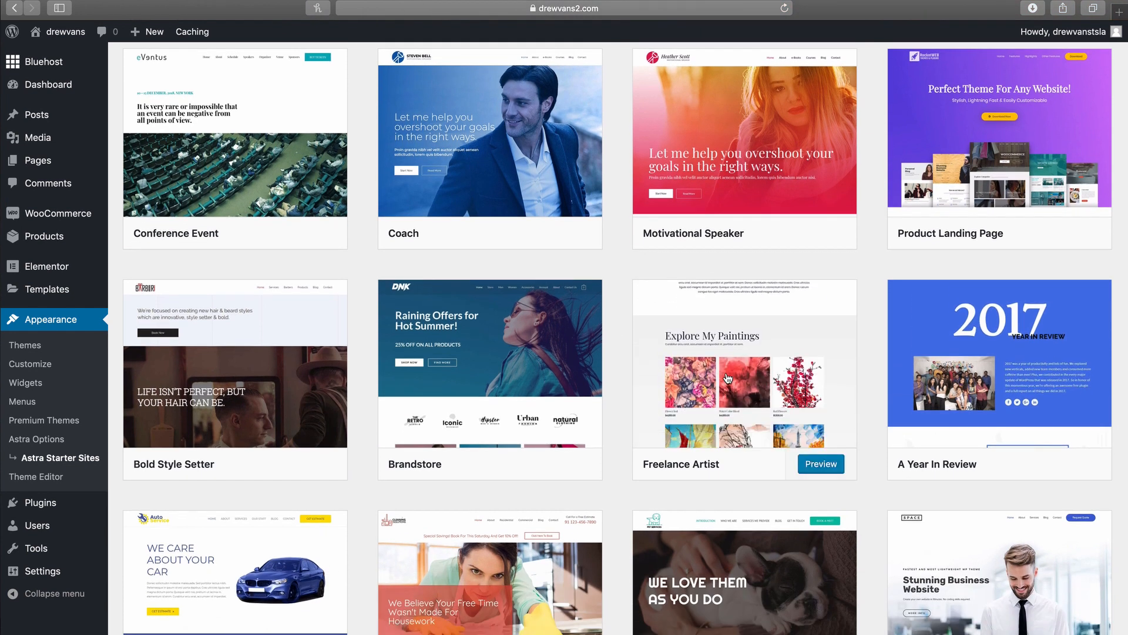
Step: Import the Freelance Artist starter site, then view and scroll through the new home page
{"action": "left_click", "coordinate": [728, 377]}
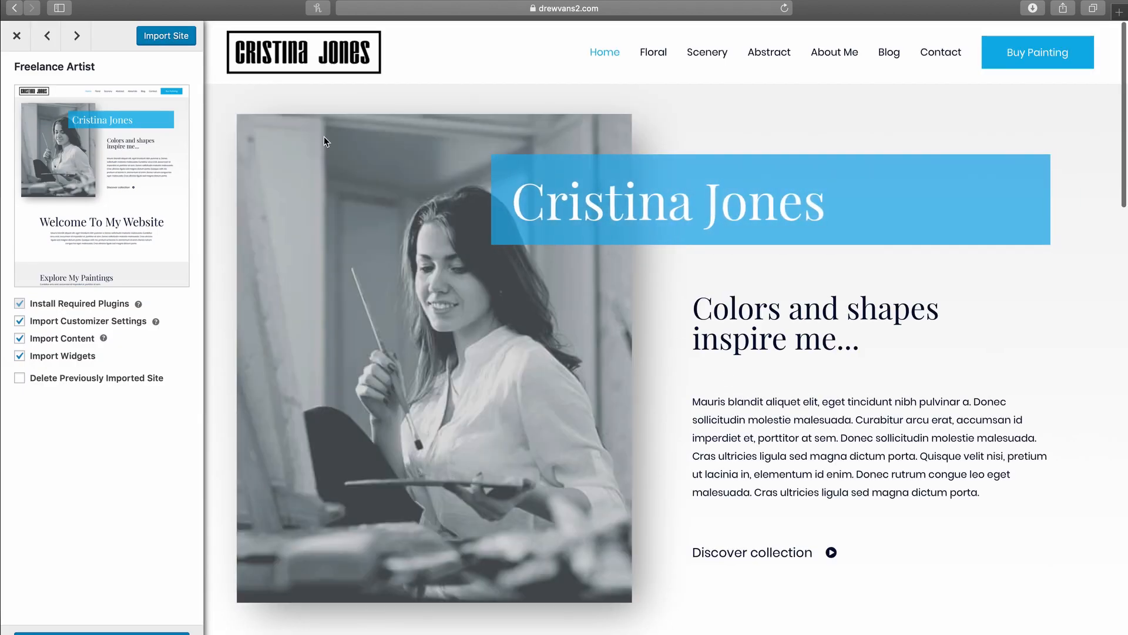
{"action": "left_click", "coordinate": [171, 37]}
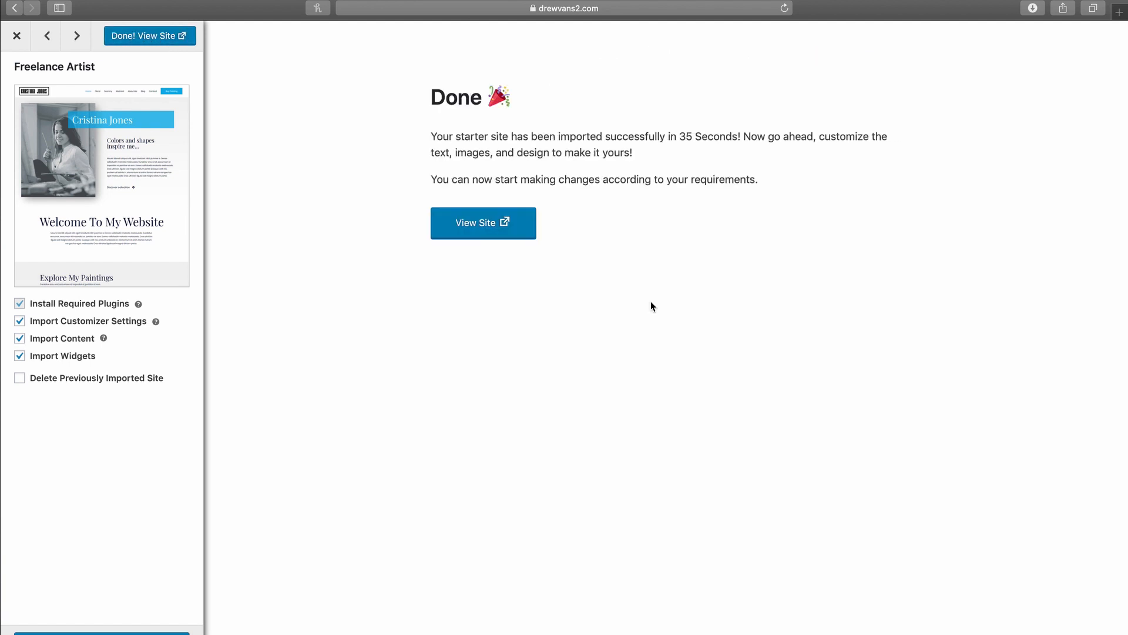
{"action": "left_click", "coordinate": [503, 231]}
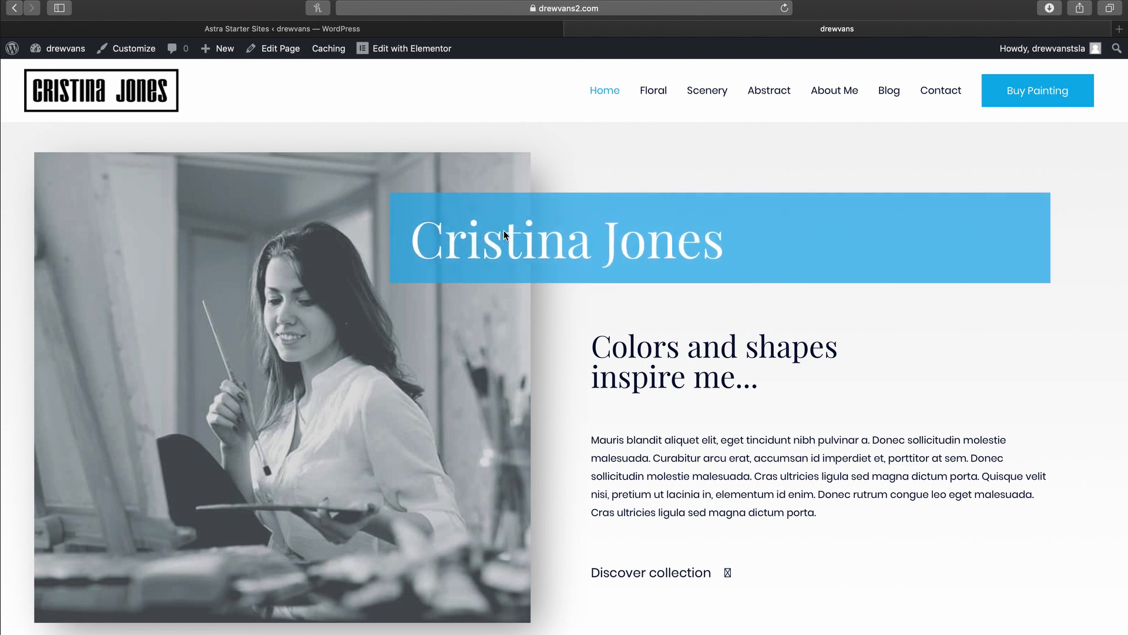
{"action": "scroll", "coordinate": [560, 330], "scroll_direction": "down", "scroll_amount": 8}
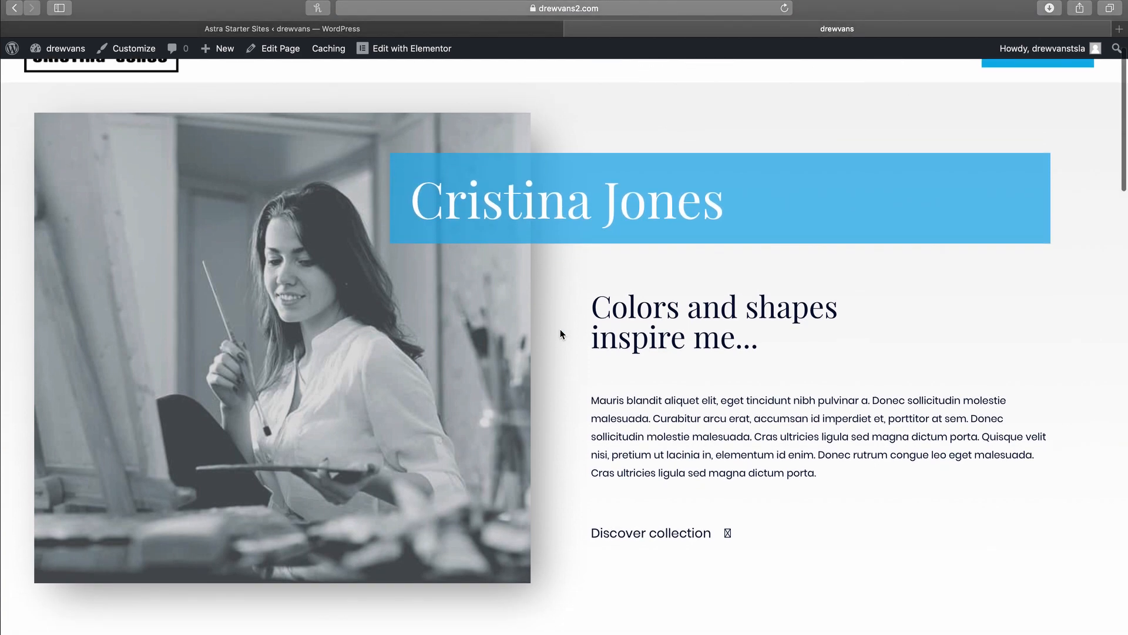
{"action": "scroll", "coordinate": [560, 331], "scroll_direction": "down", "scroll_amount": 10}
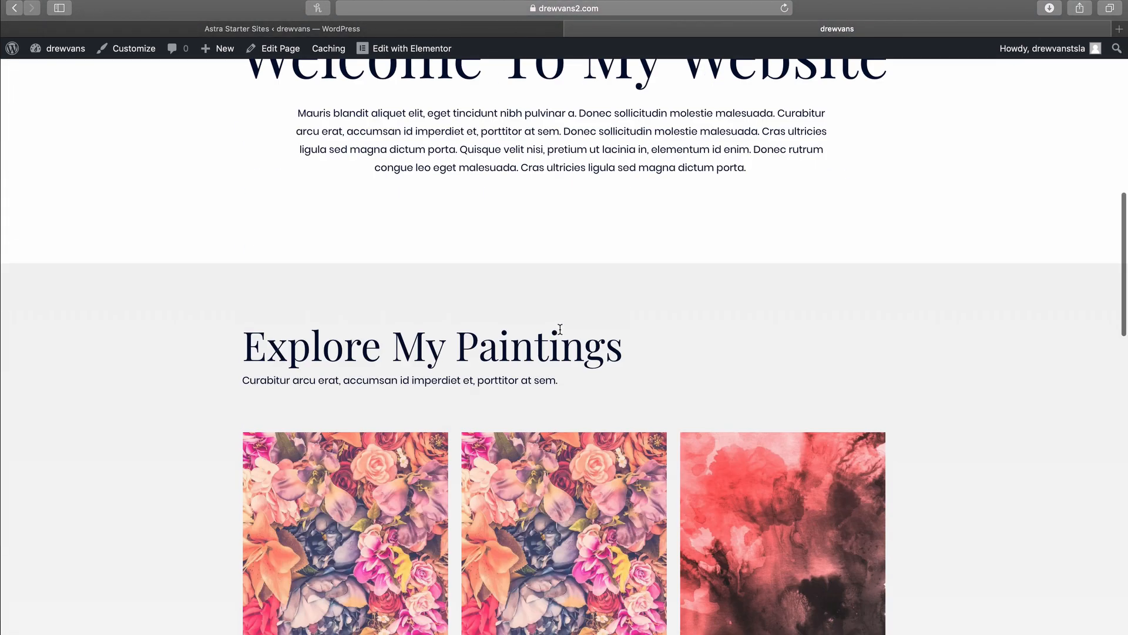
{"action": "scroll", "coordinate": [560, 333], "scroll_direction": "down", "scroll_amount": 10}
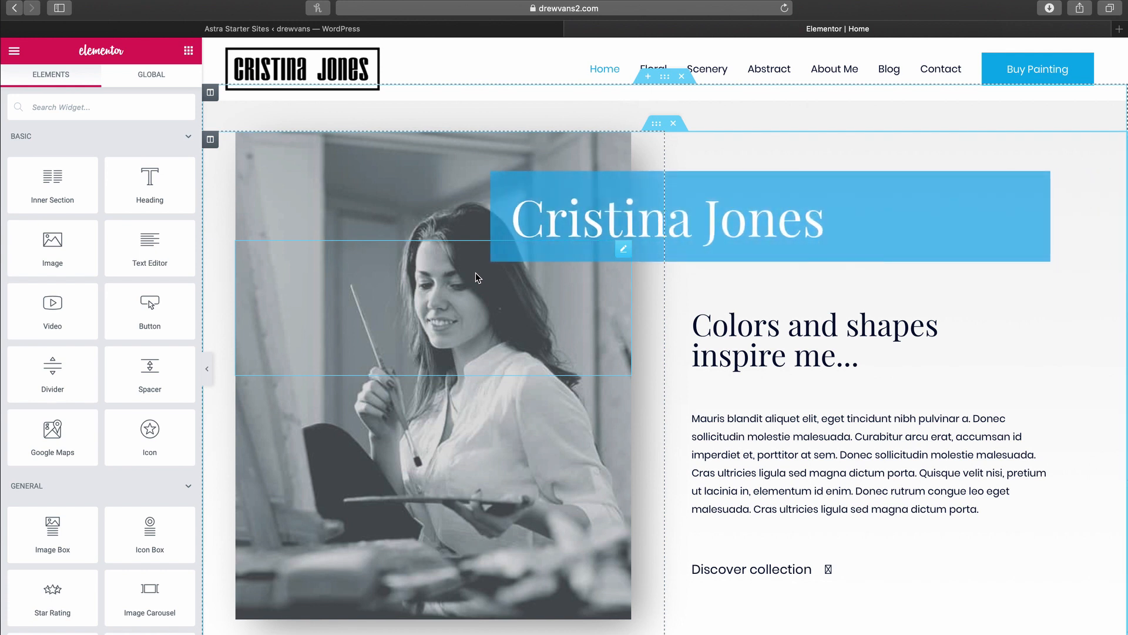
{"action": "left_click", "coordinate": [633, 229]}
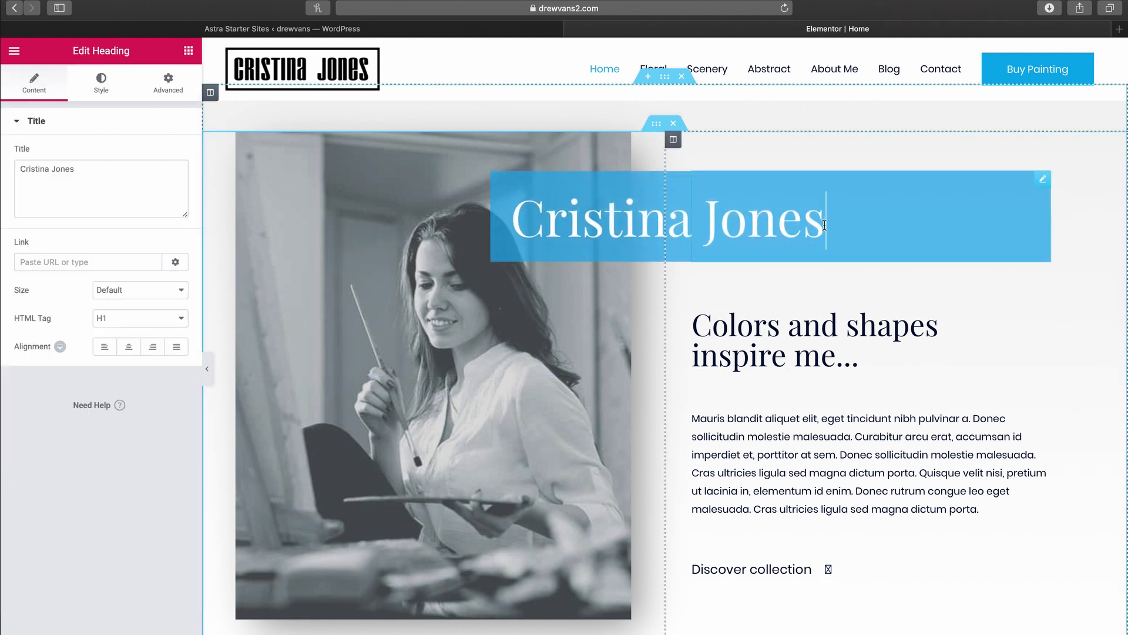
{"action": "left_click_drag", "start_coordinate": [824, 225], "coordinate": [510, 226]}
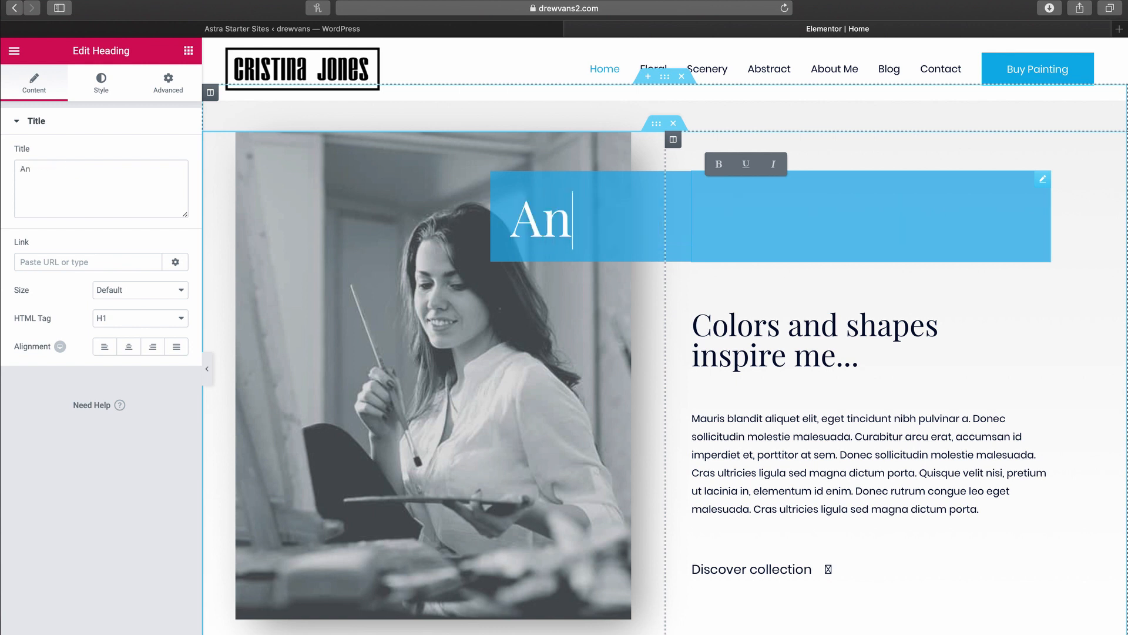
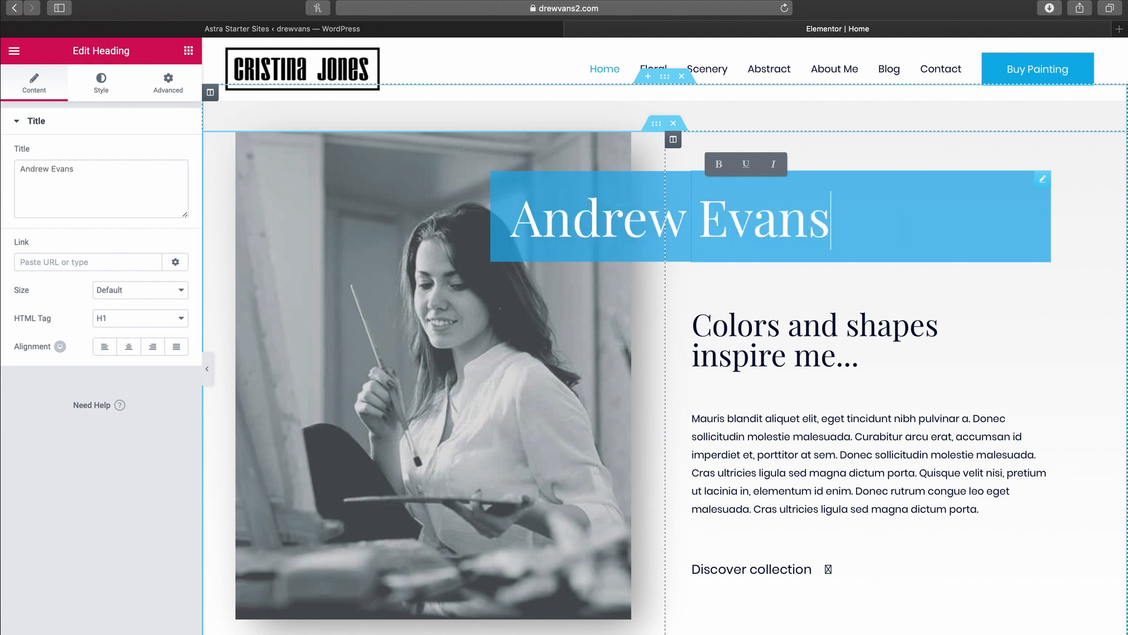
{"action": "left_click", "coordinate": [94, 88]}
{"action": "left_click", "coordinate": [158, 154]}
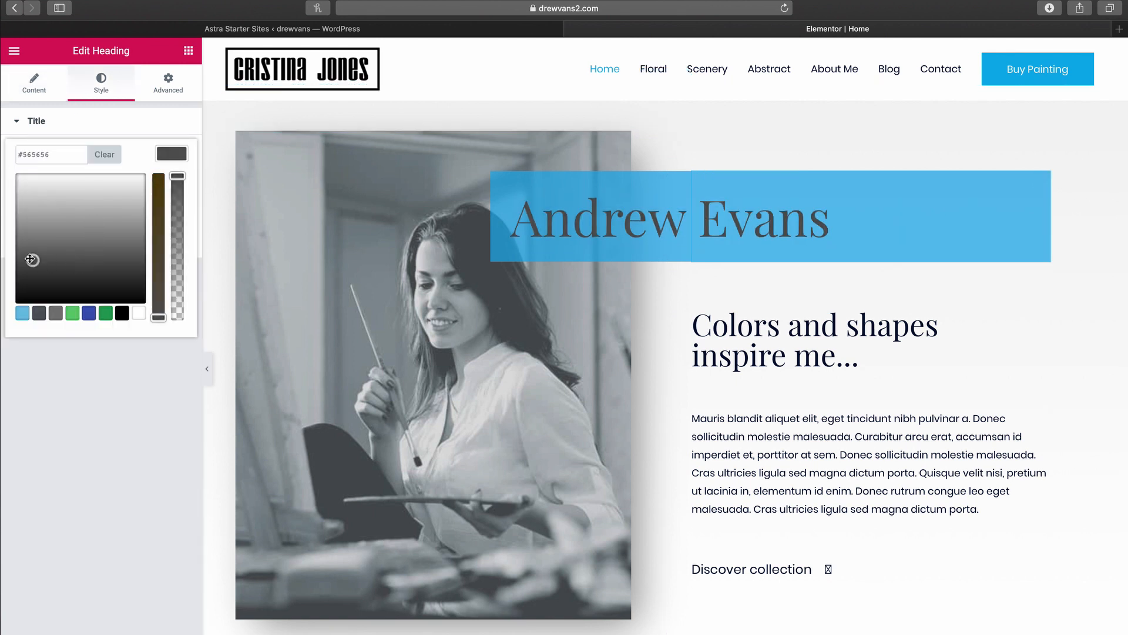
{"action": "left_click", "coordinate": [2, 166]}
{"action": "left_click", "coordinate": [171, 182]}
{"action": "left_click_drag", "start_coordinate": [82, 268], "coordinate": [76, 266]}
{"action": "left_click", "coordinate": [136, 218]}
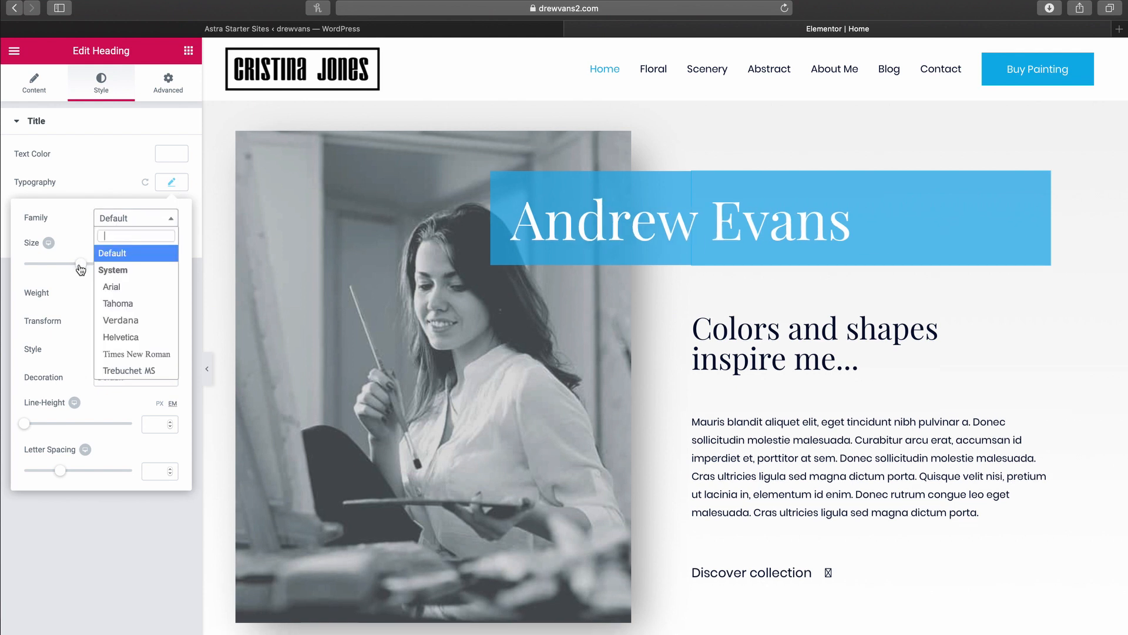
{"action": "left_click", "coordinate": [121, 338]}
{"action": "left_click", "coordinate": [136, 218]}
{"action": "left_click", "coordinate": [122, 260]}
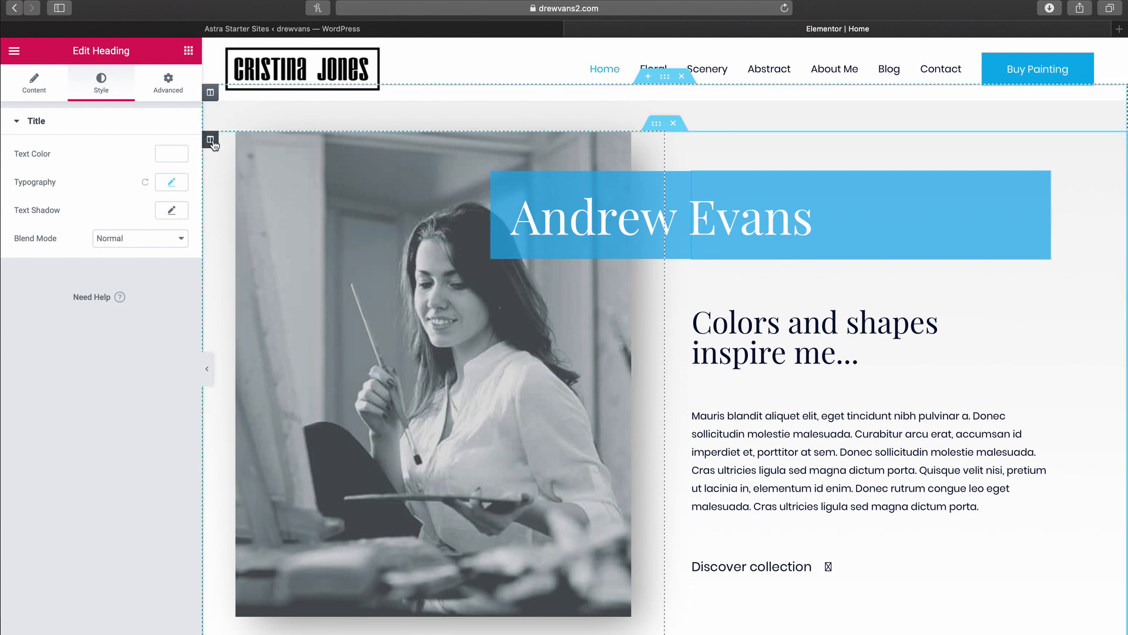
Step: Replace the hero column's background image with the camera photo
{"action": "left_click", "coordinate": [209, 141]}
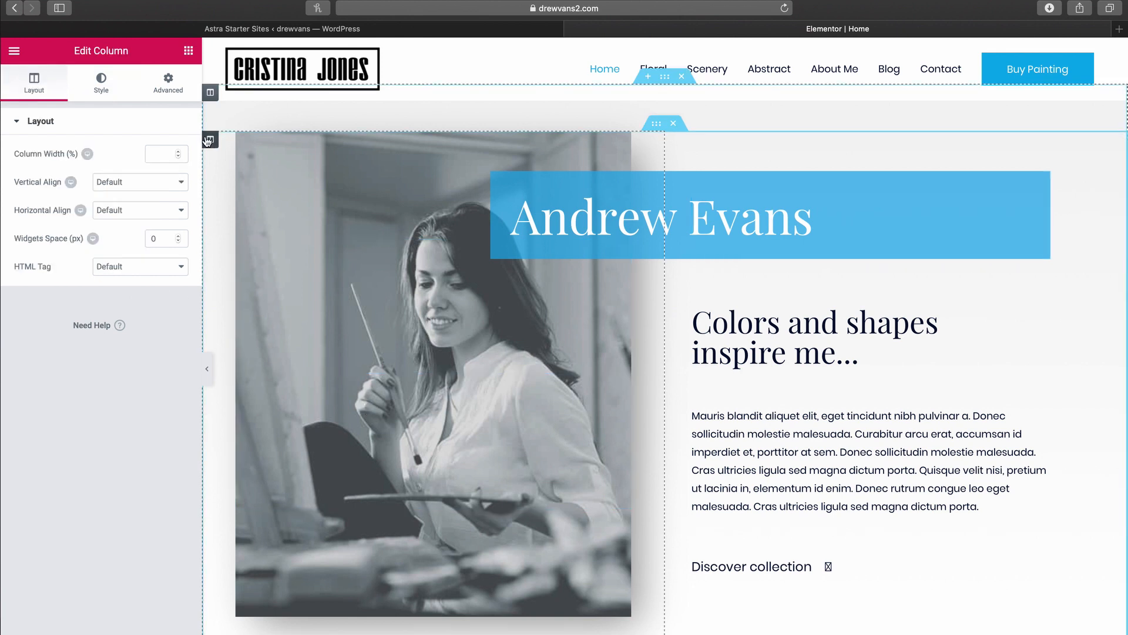
{"action": "left_click", "coordinate": [109, 96]}
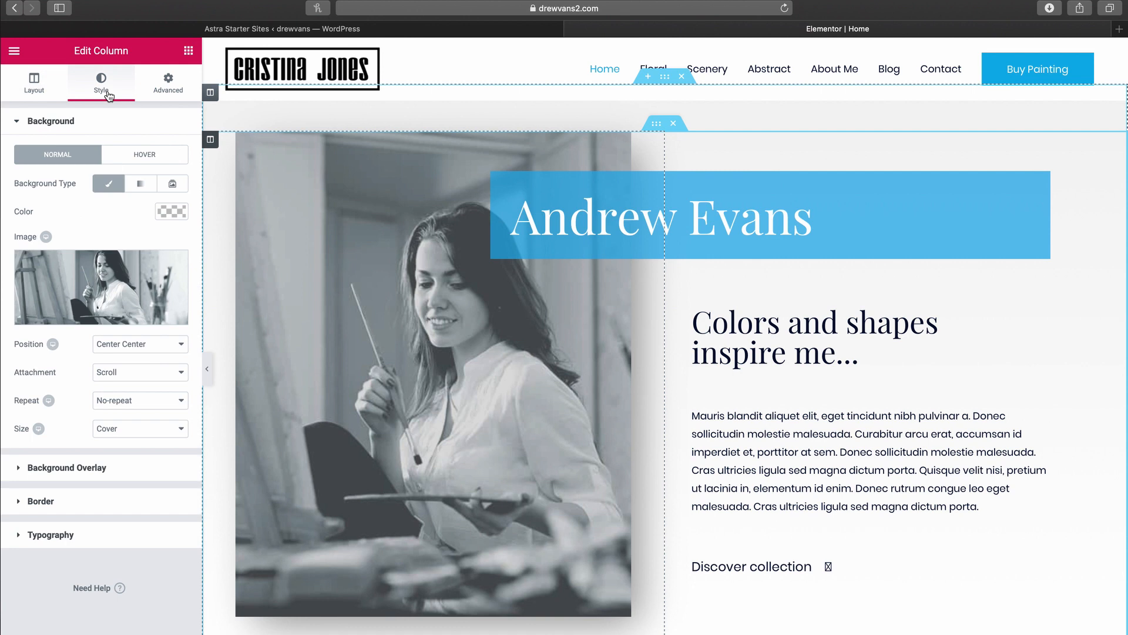
{"action": "mouse_move", "coordinate": [121, 294]}
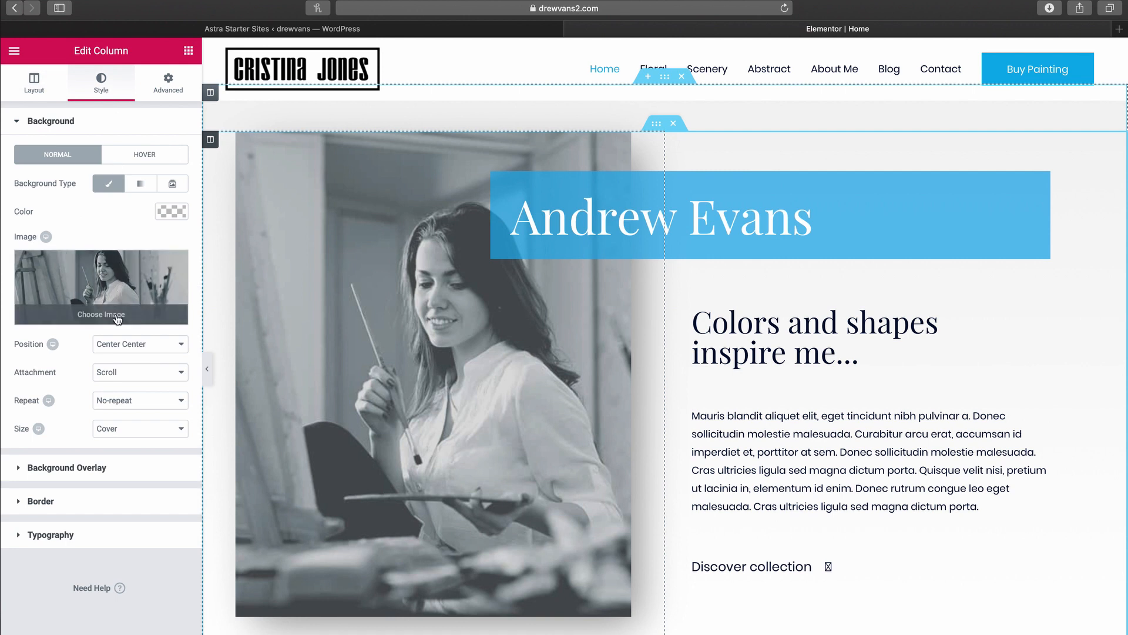
{"action": "left_click", "coordinate": [118, 317]}
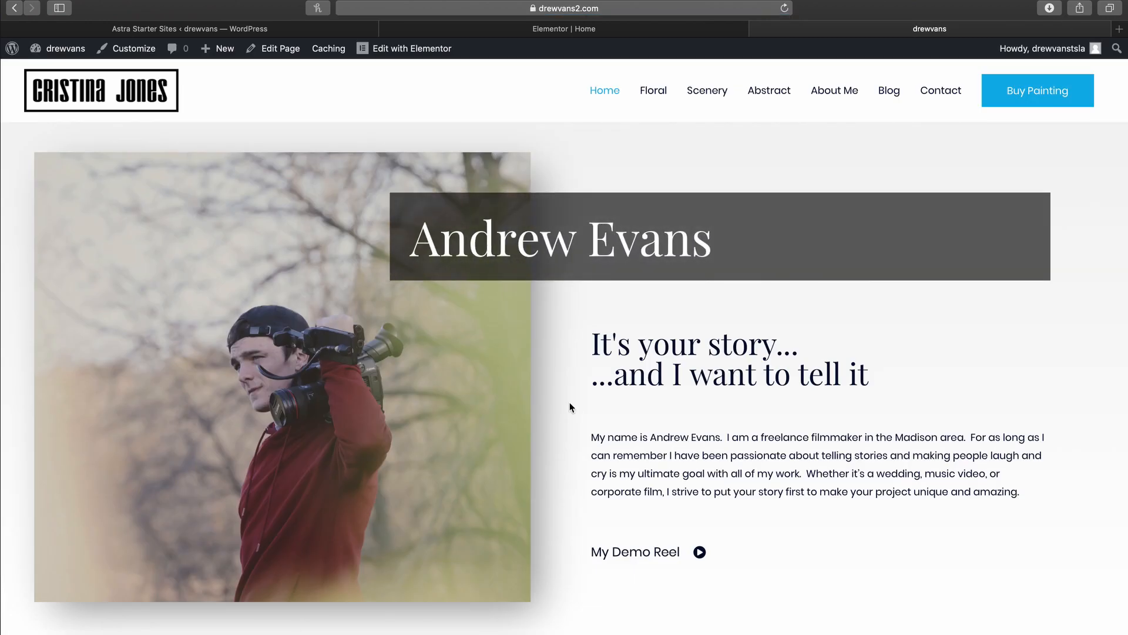
Step: In the Top Navigation menu, remove the Floral and Blog items
{"action": "left_click", "coordinate": [119, 52]}
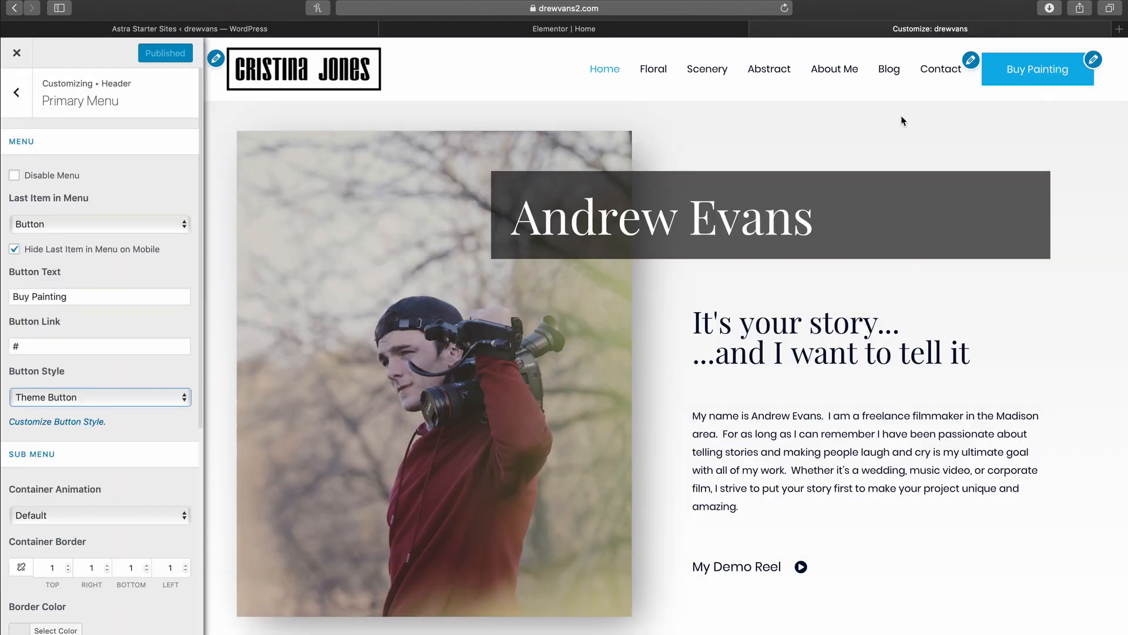
{"action": "left_click", "coordinate": [1095, 60]}
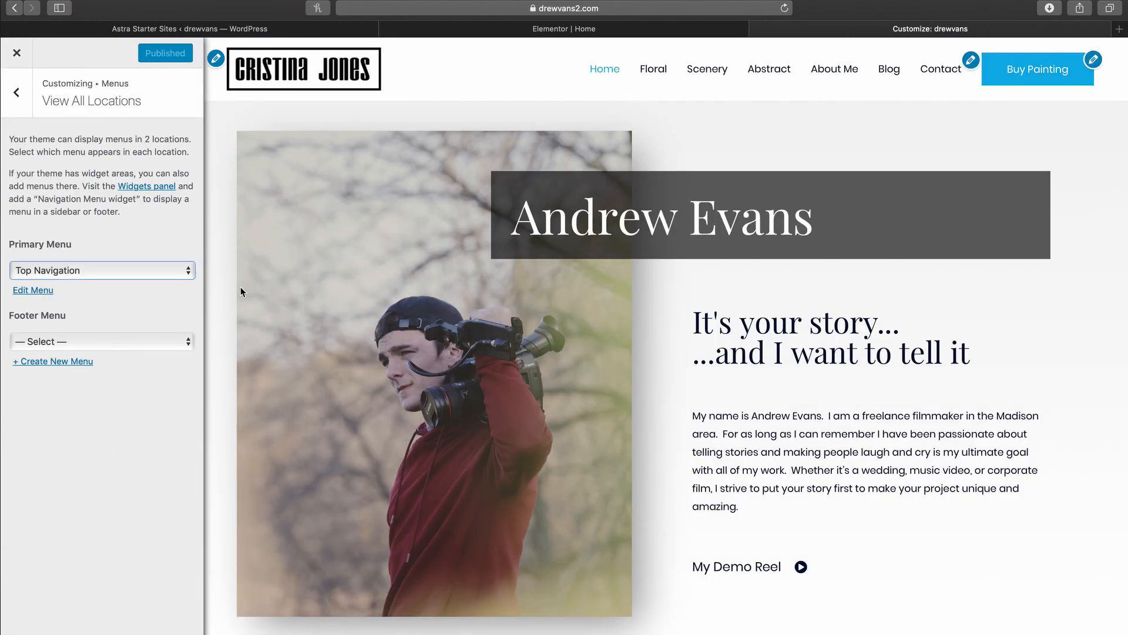
{"action": "left_click", "coordinate": [52, 290]}
{"action": "left_click", "coordinate": [174, 250]}
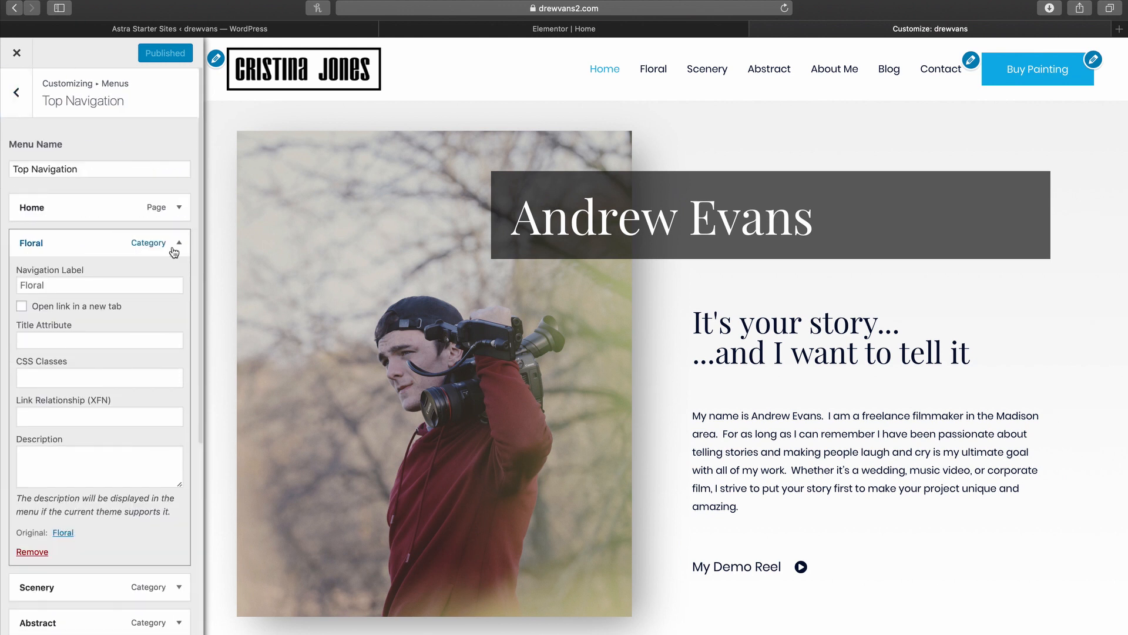
{"action": "left_click", "coordinate": [44, 559]}
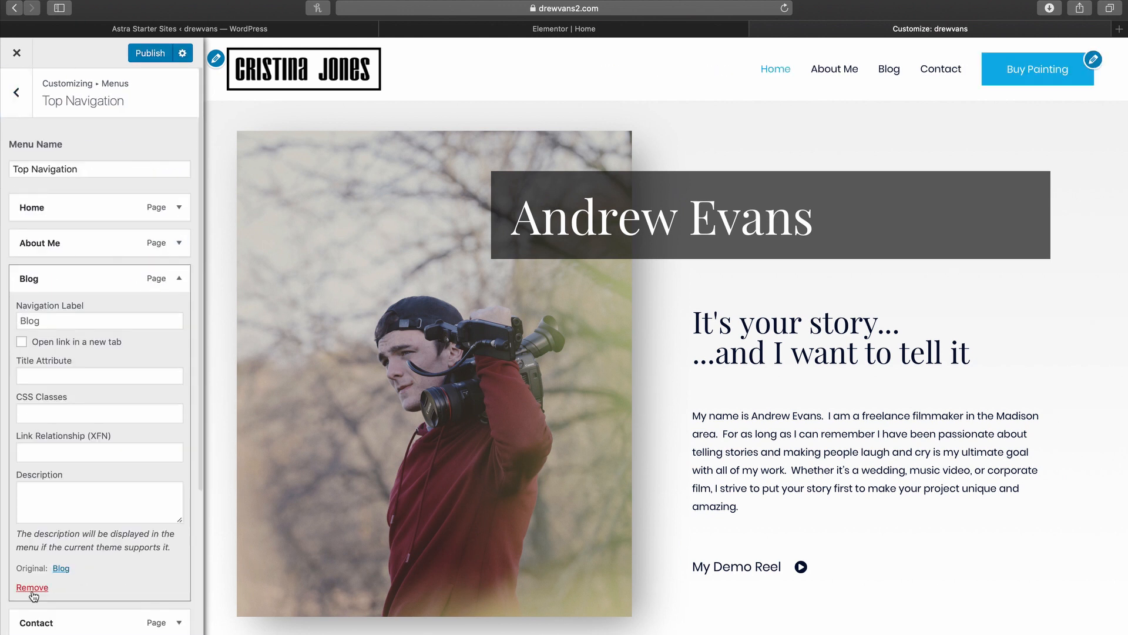
{"action": "left_click", "coordinate": [34, 588]}
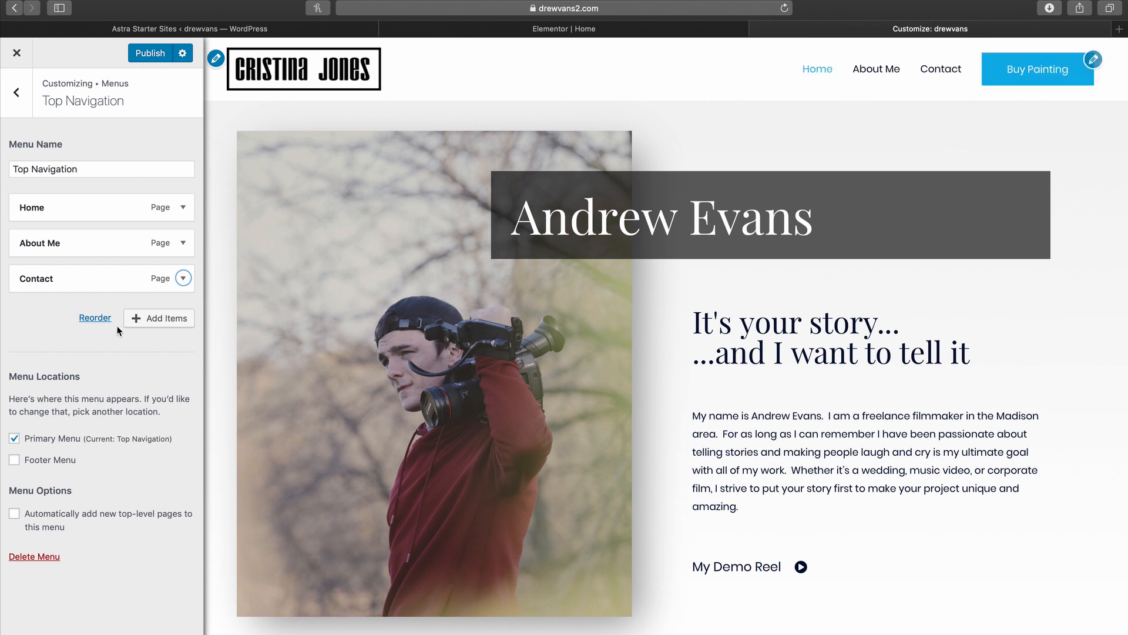
Step: Create a new Work page and add it to the Top Navigation menu
{"action": "left_click", "coordinate": [136, 321]}
{"action": "left_click", "coordinate": [268, 300]}
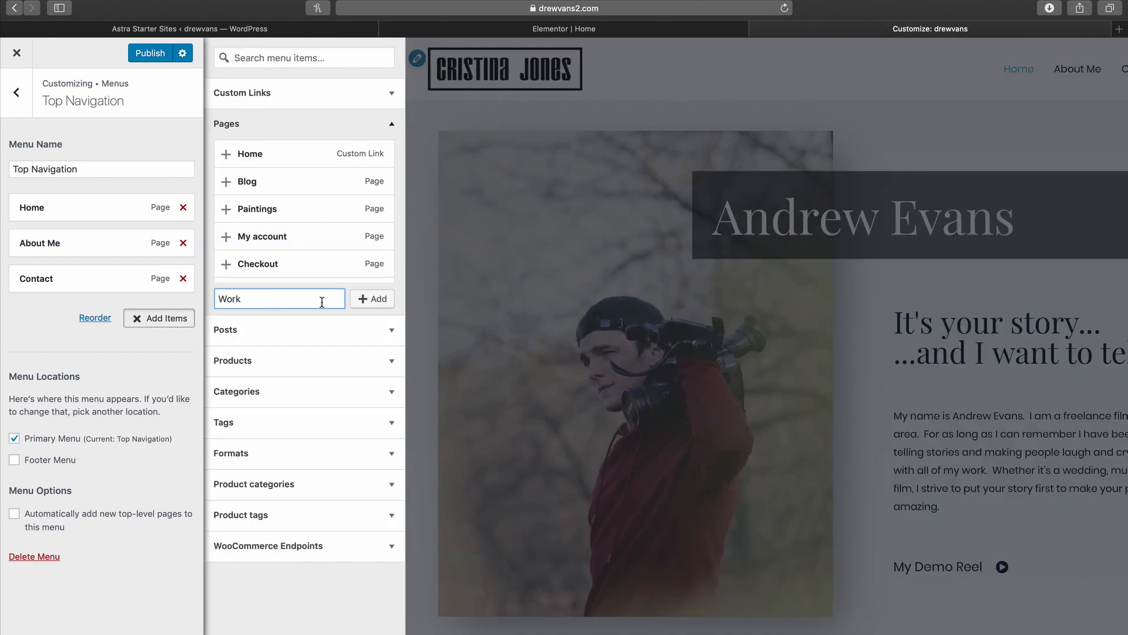
{"action": "left_click", "coordinate": [377, 301]}
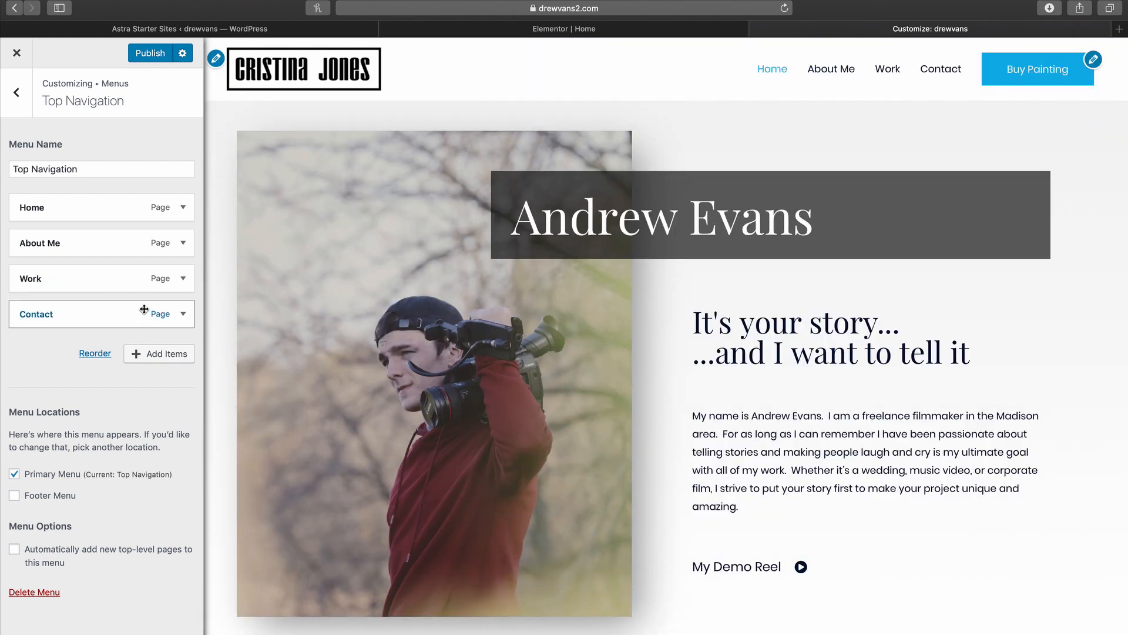
Step: Remove the header logo and change the footer bar layout
{"action": "left_click", "coordinate": [216, 59]}
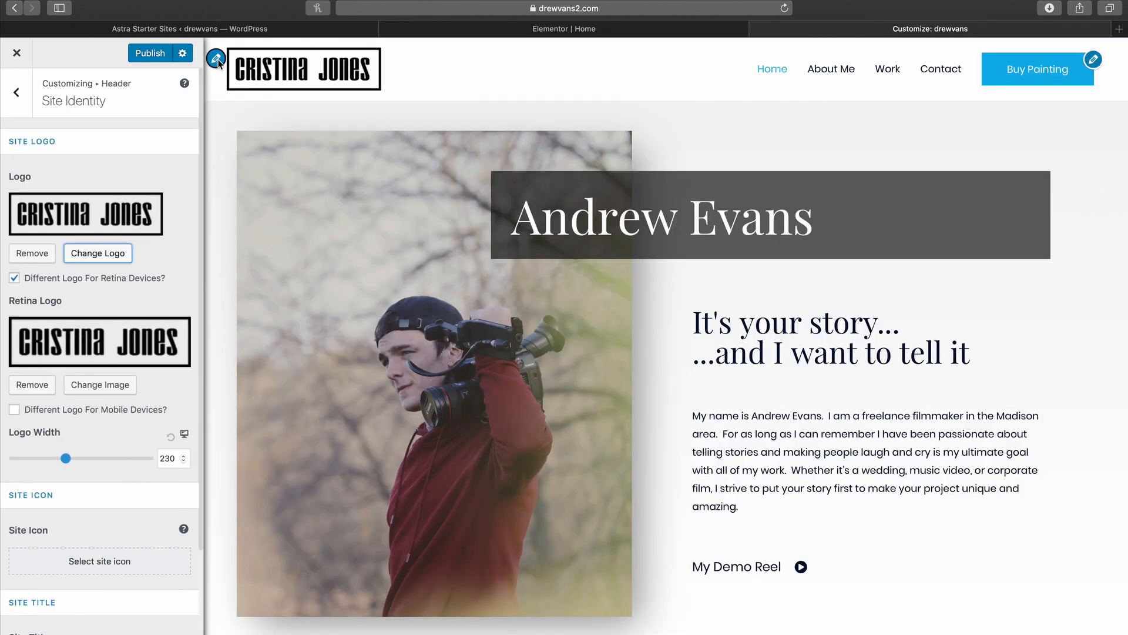
{"action": "left_click", "coordinate": [46, 257]}
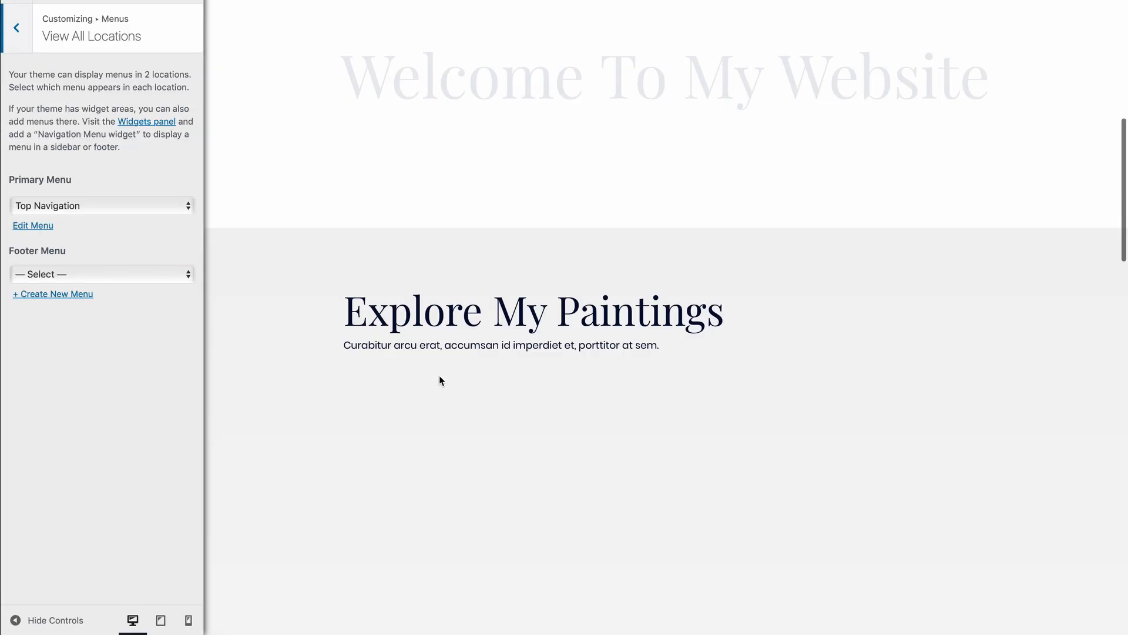
{"action": "scroll", "coordinate": [439, 376], "scroll_direction": "down", "scroll_amount": 15}
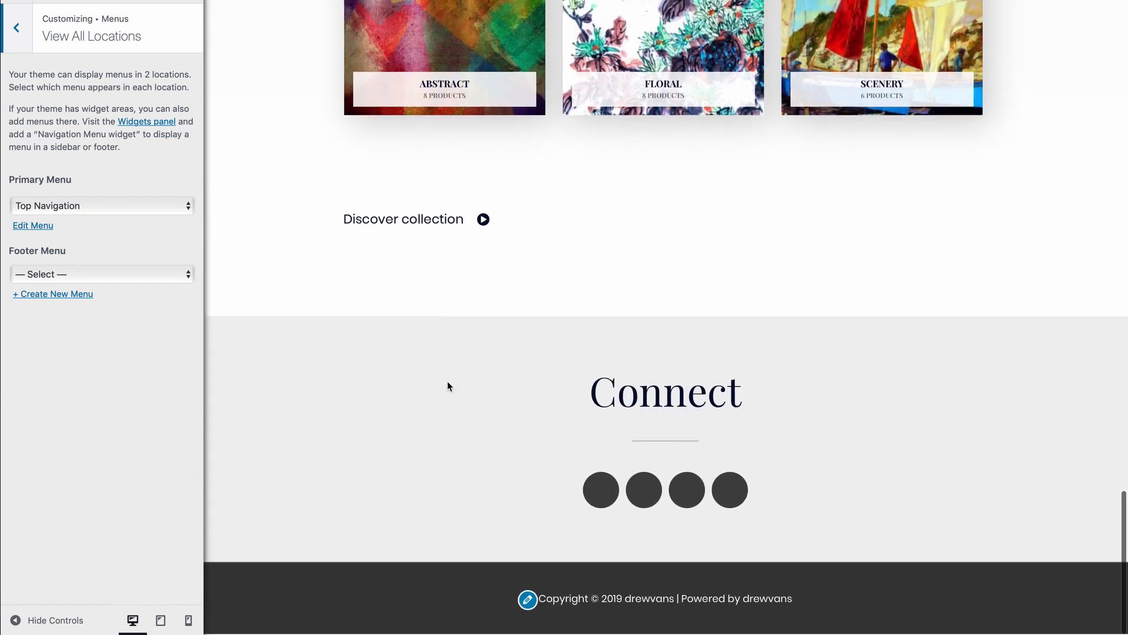
{"action": "left_click", "coordinate": [527, 600]}
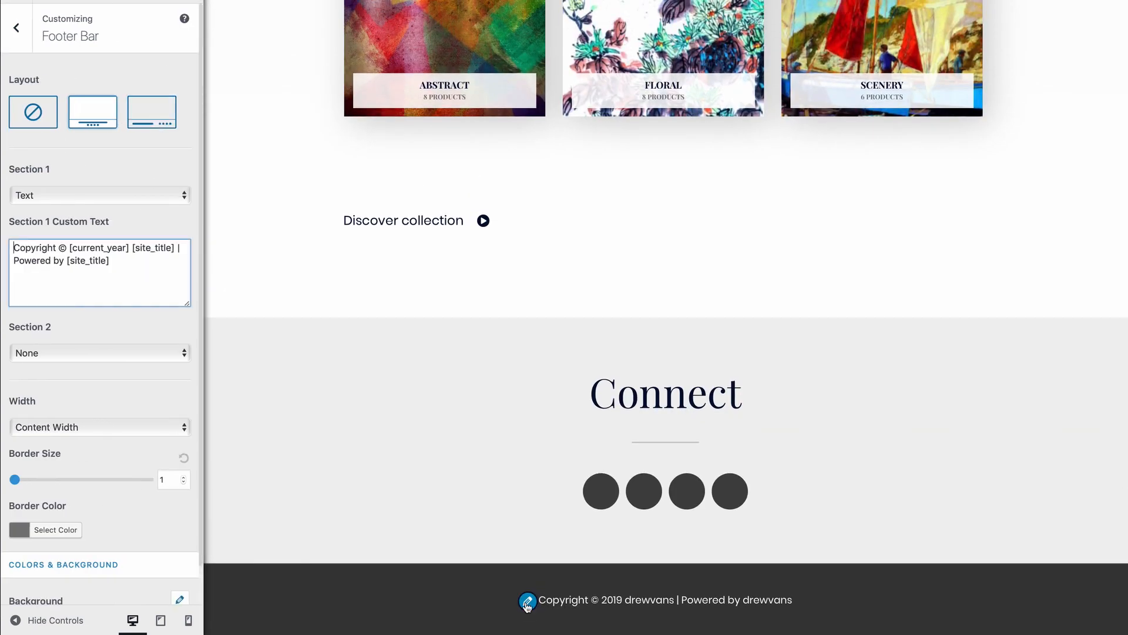
{"action": "left_click", "coordinate": [151, 124]}
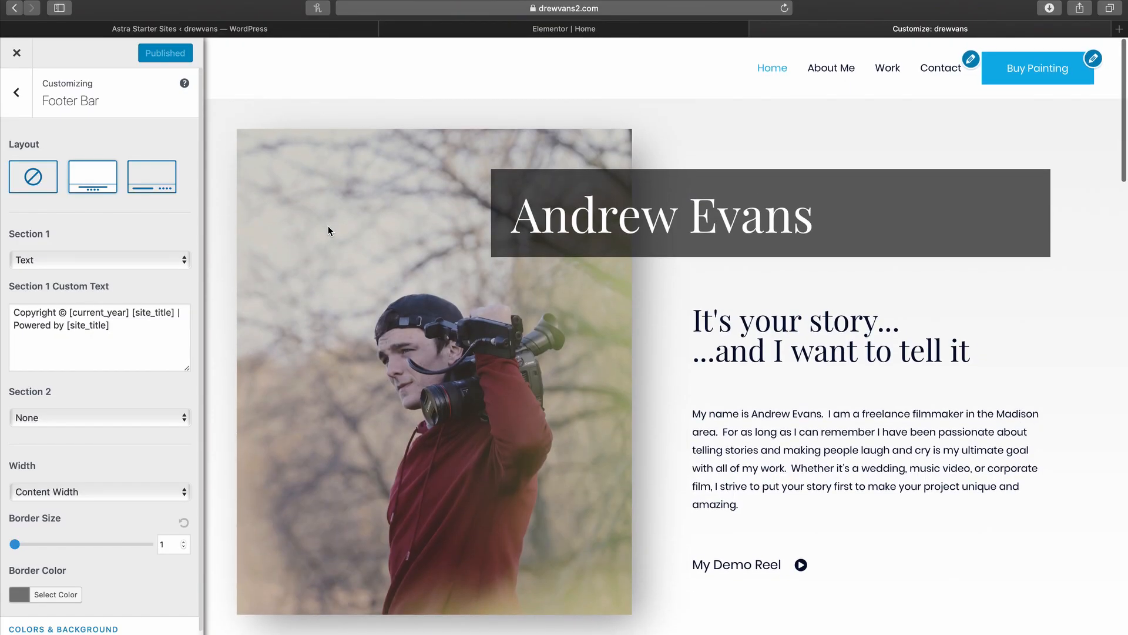
Step: Set the primary menu's last item to a search icon and publish the Customizer changes
{"action": "left_click", "coordinate": [971, 59]}
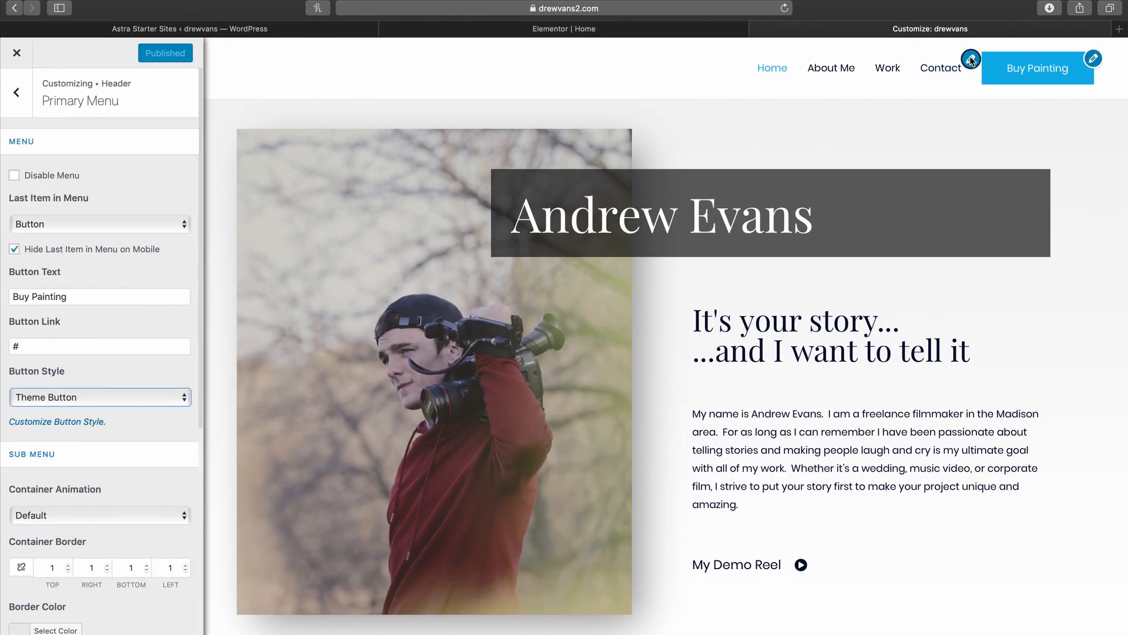
{"action": "left_click", "coordinate": [75, 224]}
{"action": "left_click", "coordinate": [72, 215]}
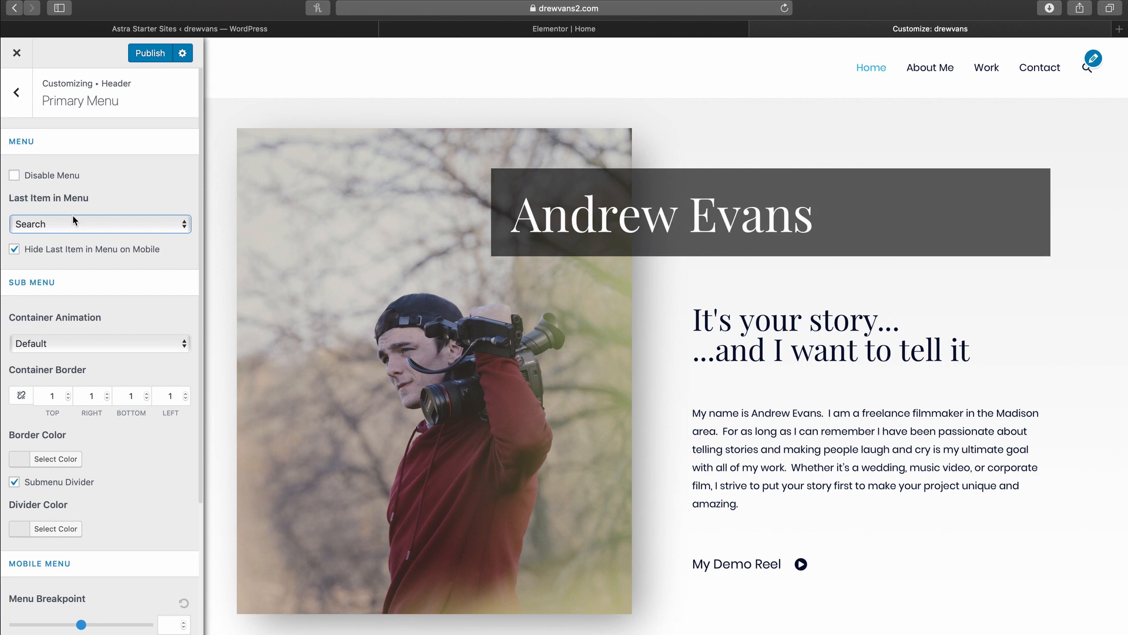
{"action": "left_click", "coordinate": [151, 53]}
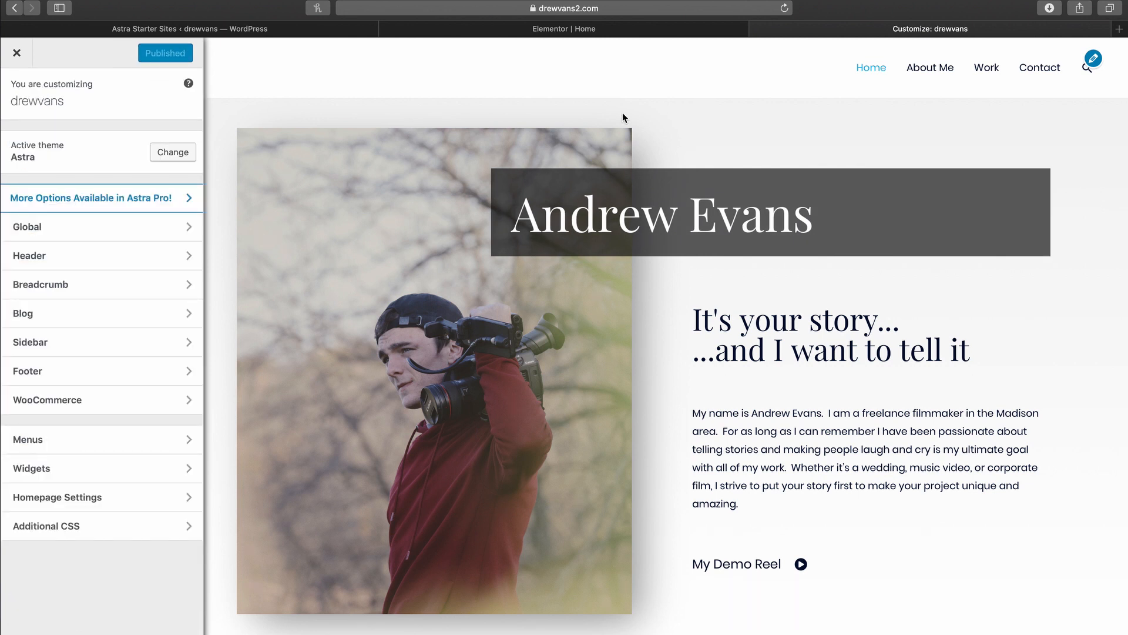
{"action": "left_click", "coordinate": [12, 56]}
Step: Leave the Customizer and return to the admin's Pages list
{"action": "mouse_move", "coordinate": [13, 53]}
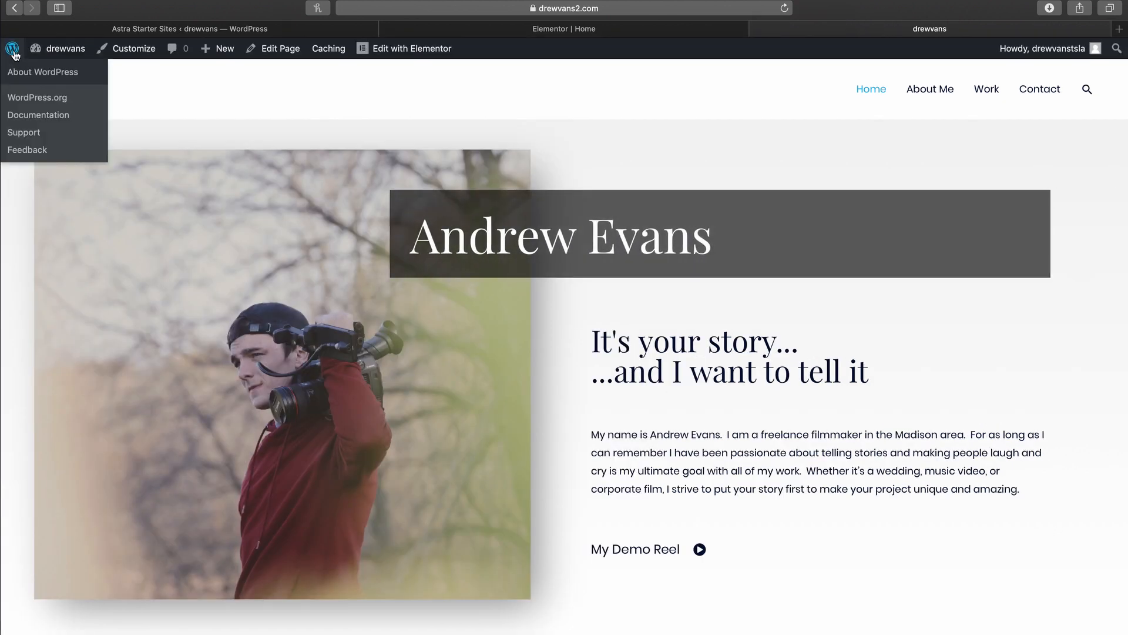
{"action": "left_click", "coordinate": [13, 52]}
{"action": "mouse_move", "coordinate": [123, 178]}
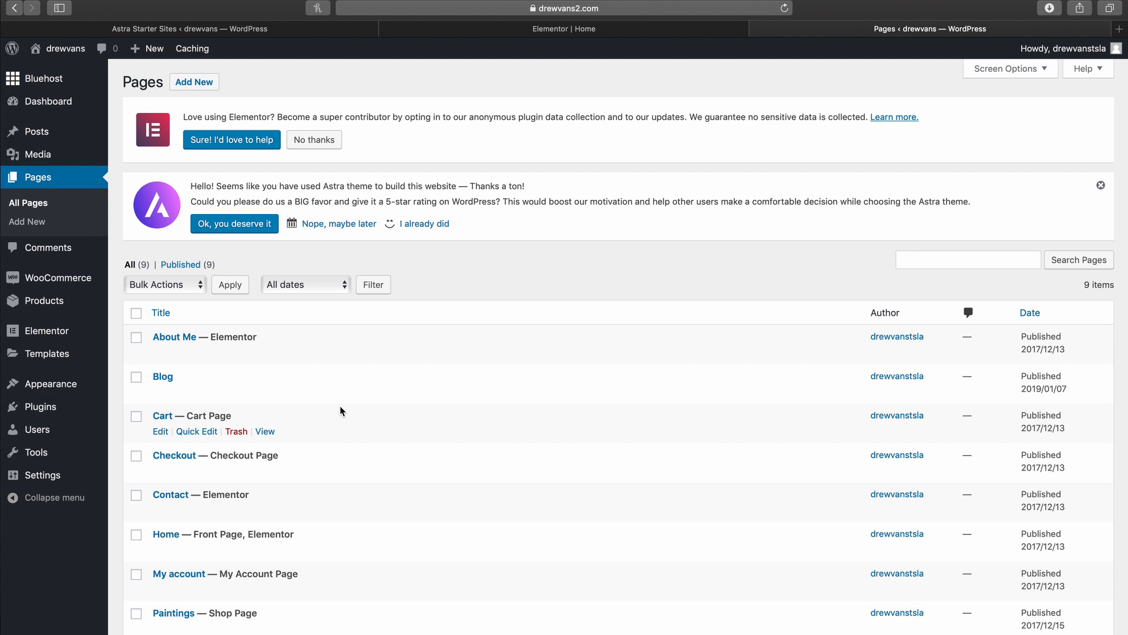
Step: Move the Cart, Checkout, My account and Paintings pages to the Trash via Bulk Actions
{"action": "left_click", "coordinate": [136, 417]}
{"action": "left_click", "coordinate": [136, 456]}
{"action": "left_click", "coordinate": [136, 575]}
{"action": "left_click", "coordinate": [136, 613]}
{"action": "scroll", "coordinate": [149, 362], "scroll_direction": "down", "scroll_amount": 1}
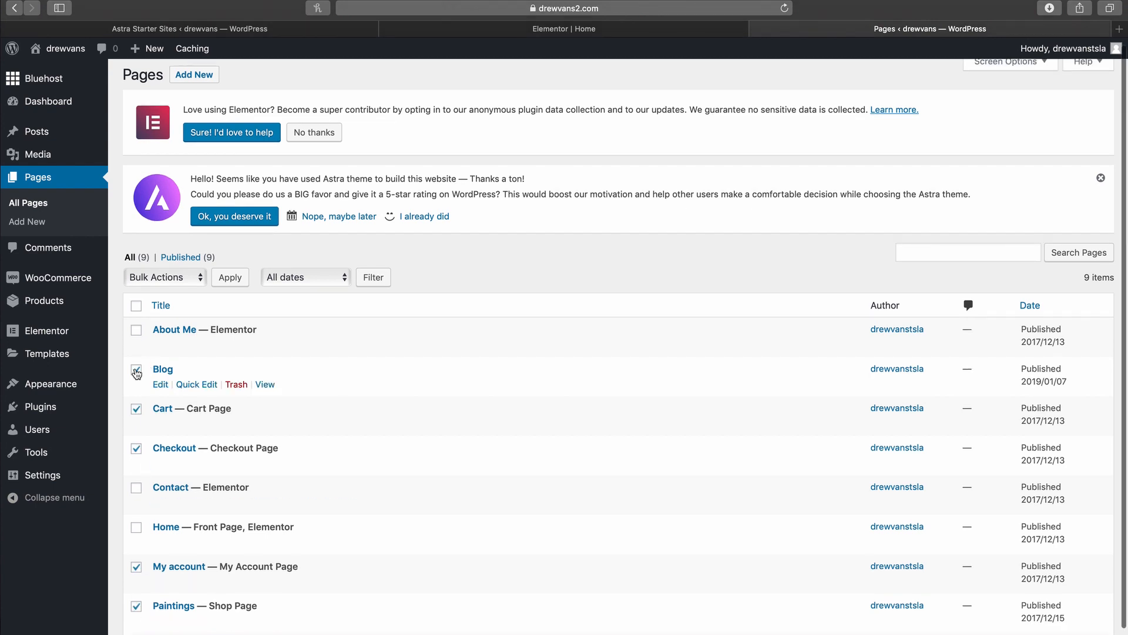
{"action": "left_click", "coordinate": [164, 276]}
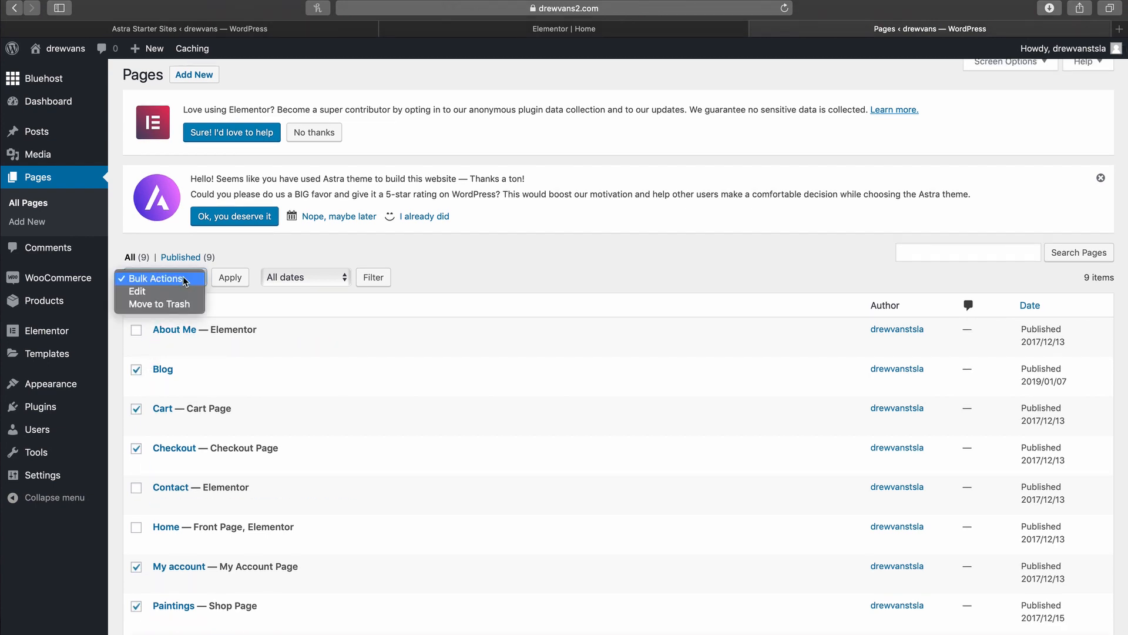
{"action": "left_click", "coordinate": [175, 304]}
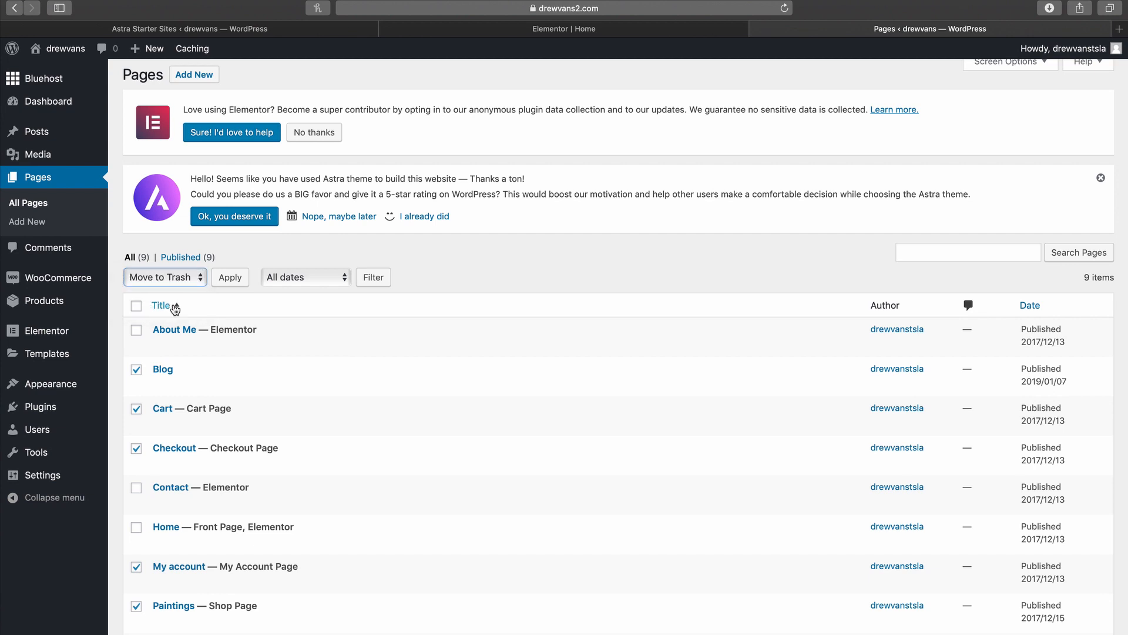
{"action": "left_click", "coordinate": [226, 283]}
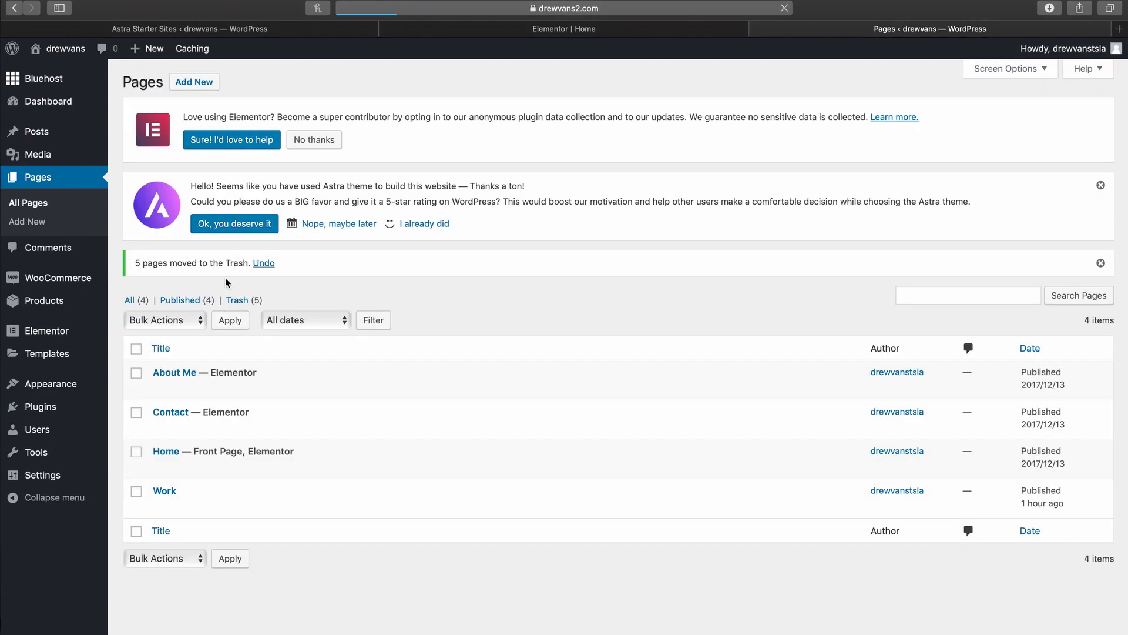
{"action": "left_click", "coordinate": [196, 86]}
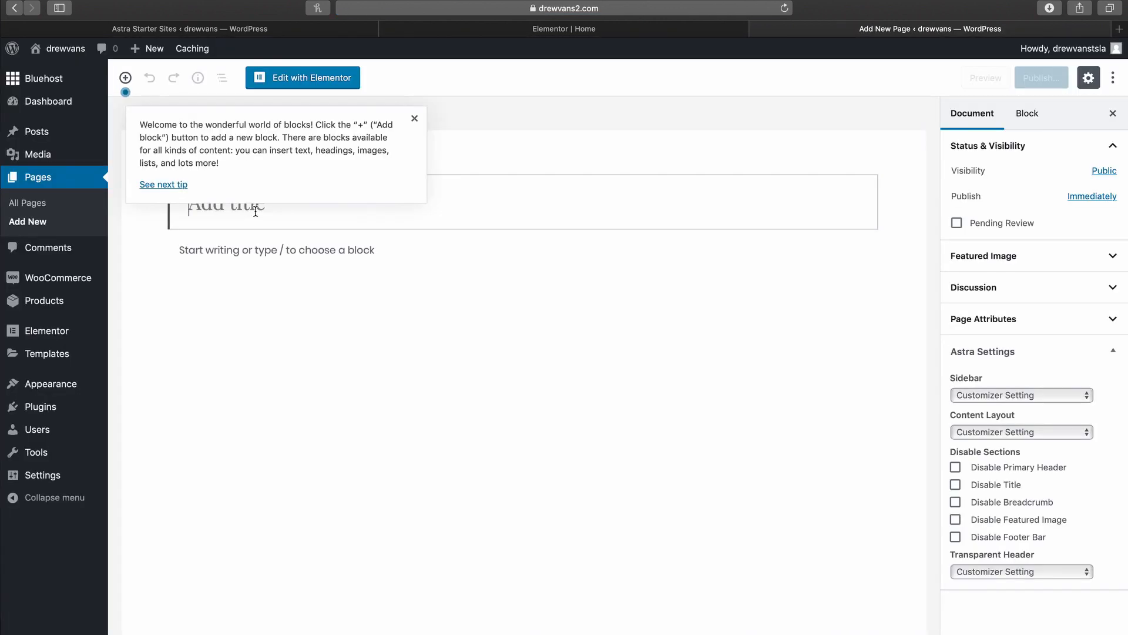
Step: Title the new page 'Work', publish it, and open it in Elementor
{"action": "type", "text": "Work"}
{"action": "left_click", "coordinate": [1025, 77]}
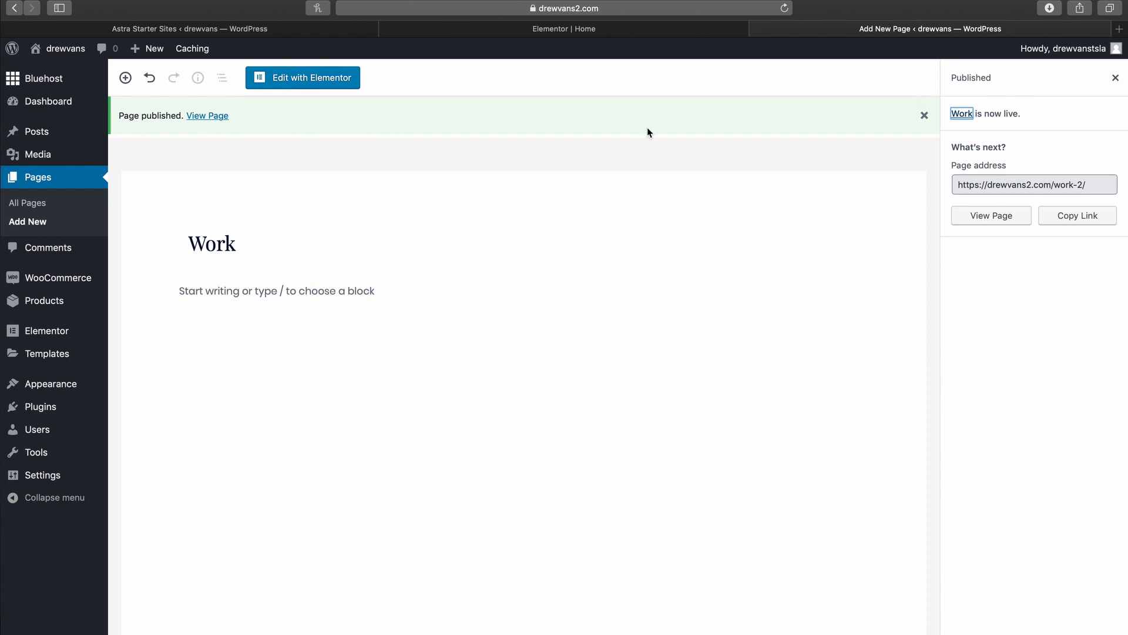
{"action": "left_click", "coordinate": [277, 89]}
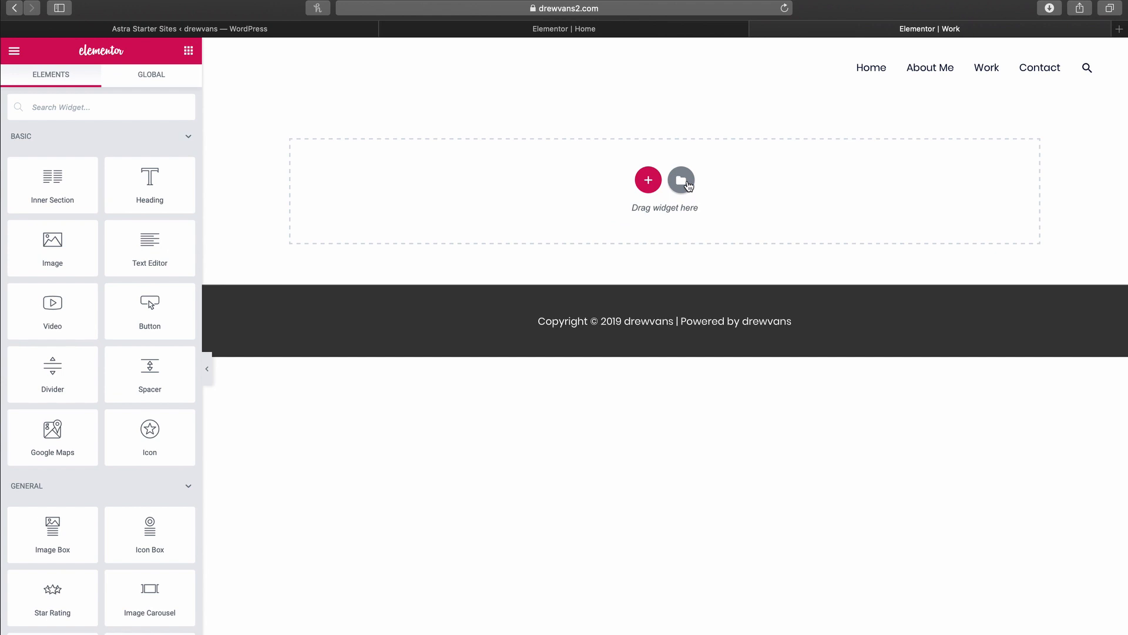
Step: Add a 'My Portfolio' heading, a spacer, and an image widget with the car photo
{"action": "left_click_drag", "start_coordinate": [155, 182], "coordinate": [594, 177]}
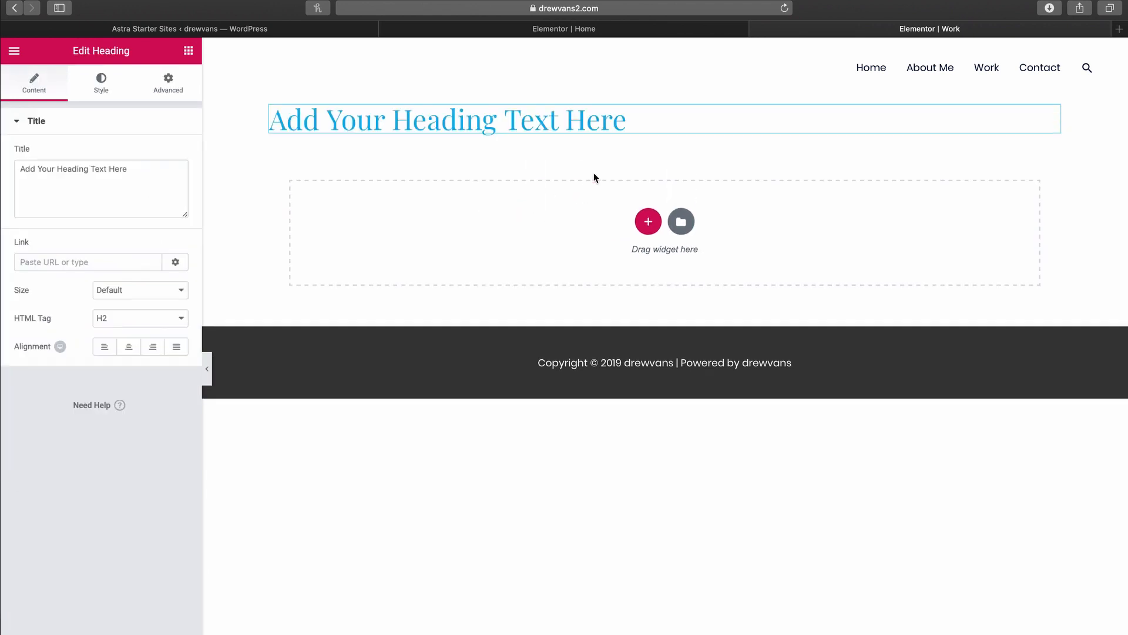
{"action": "left_click_drag", "start_coordinate": [627, 123], "coordinate": [268, 124]}
{"action": "type", "text": "My Portfolio"}
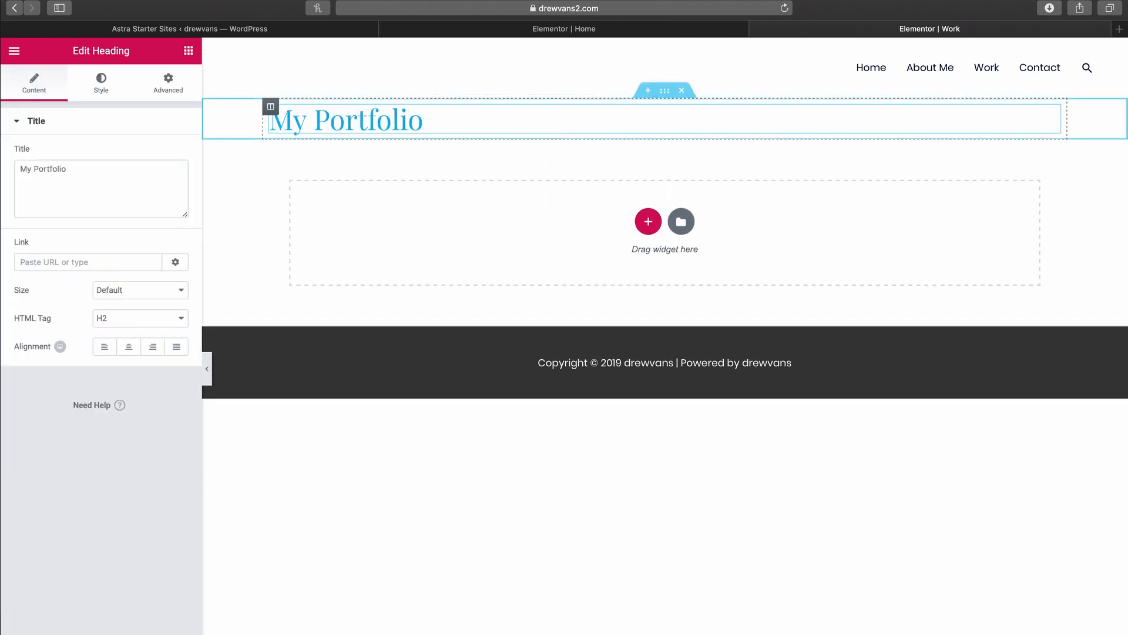
{"action": "double_click", "coordinate": [13, 51]}
{"action": "left_click_drag", "start_coordinate": [150, 375], "coordinate": [366, 209]}
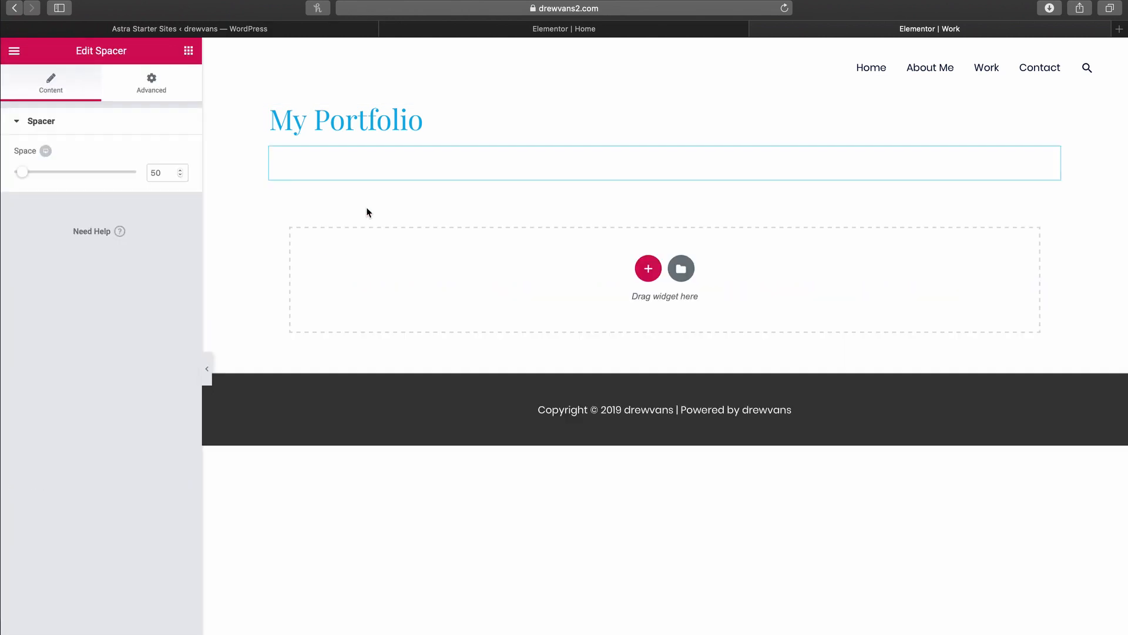
{"action": "left_click", "coordinate": [188, 50]}
{"action": "left_click_drag", "start_coordinate": [50, 252], "coordinate": [361, 289]}
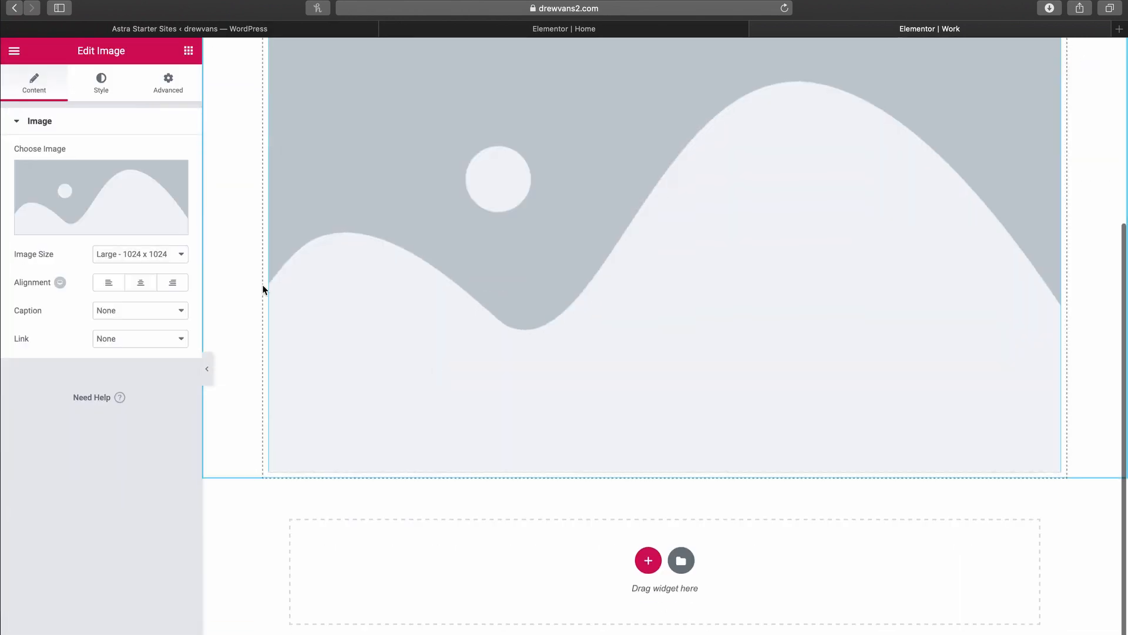
{"action": "left_click", "coordinate": [59, 102]}
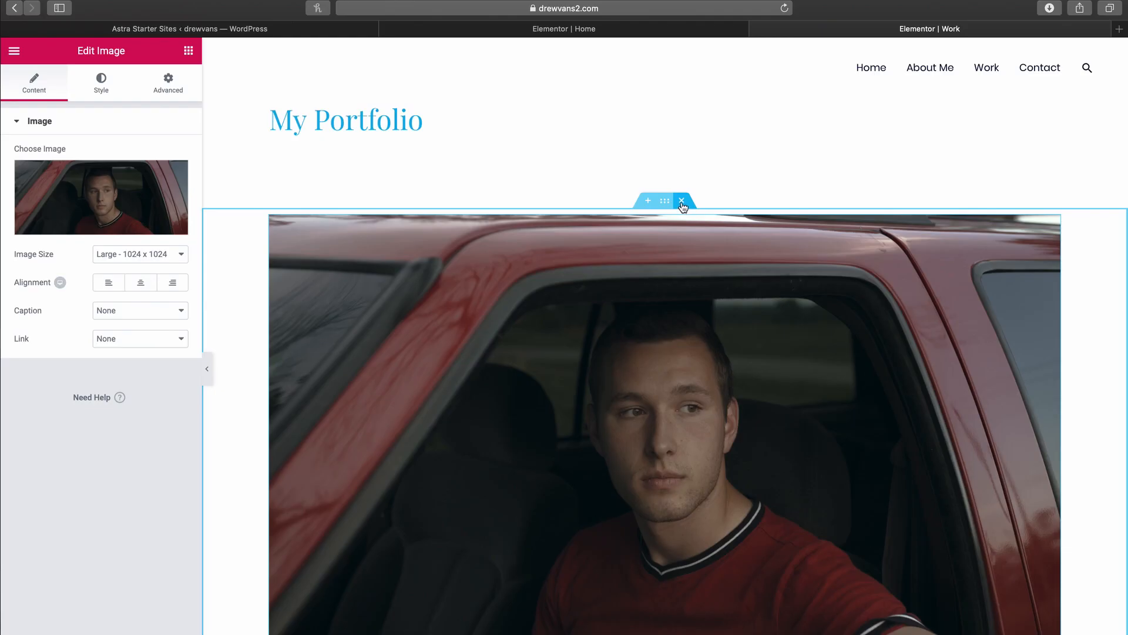
Step: Delete the image widget, the empty section, and the My Portfolio heading section
{"action": "key", "text": "Delete"}
{"action": "left_click", "coordinate": [681, 132]}
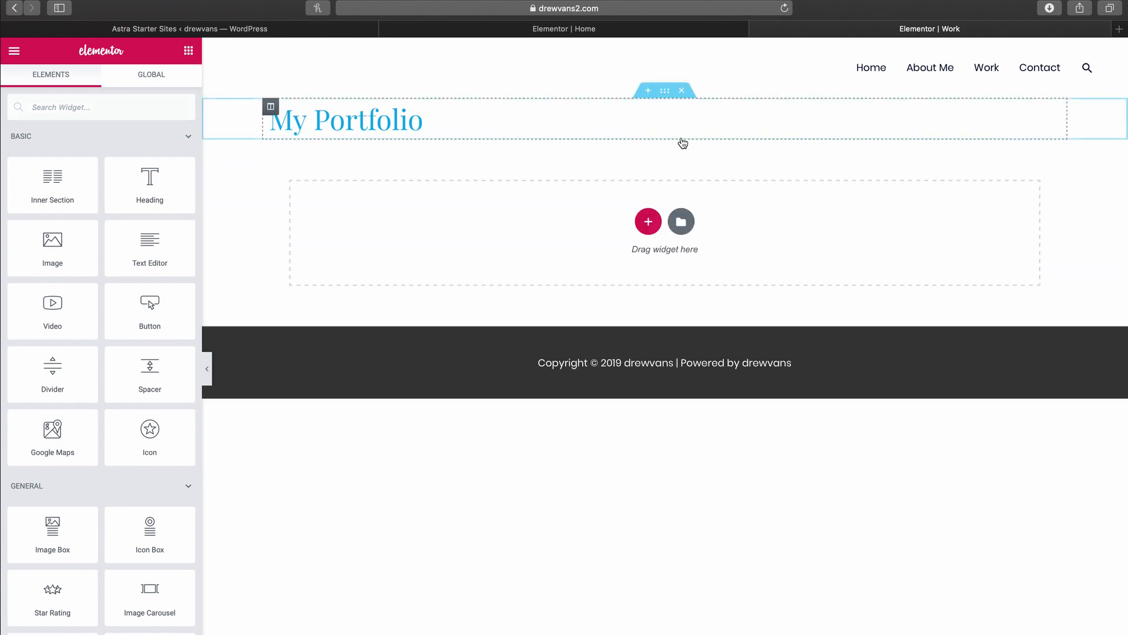
{"action": "left_click", "coordinate": [681, 92]}
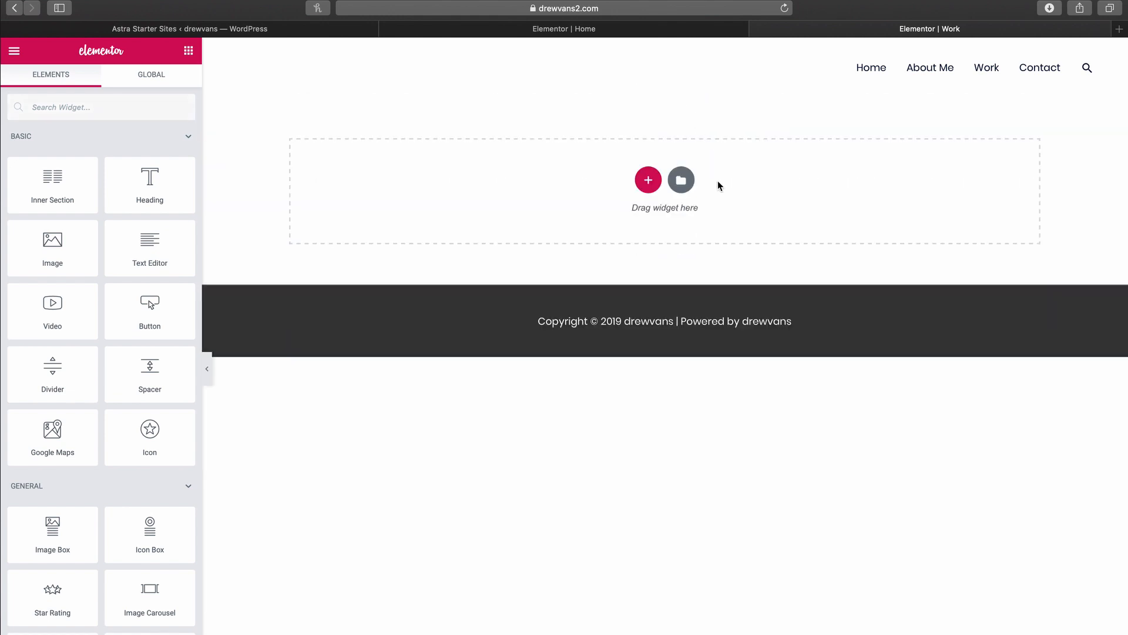
Step: Browse the Elementor library's ready-made page designs, then switch to the Blocks templates
{"action": "left_click", "coordinate": [684, 184]}
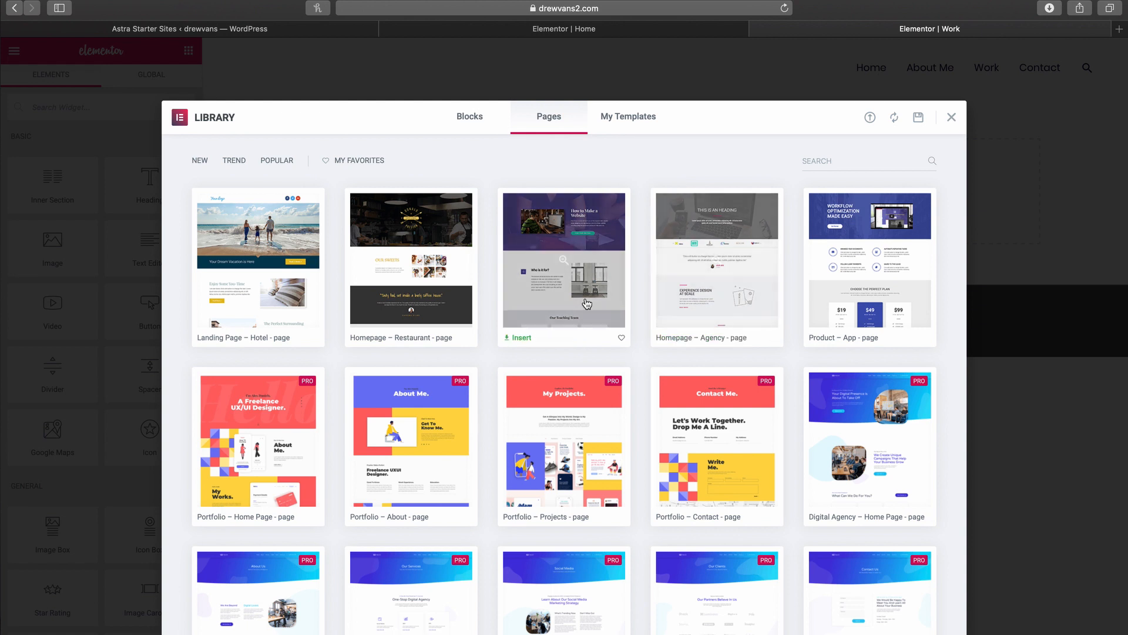
{"action": "scroll", "coordinate": [586, 303], "scroll_direction": "down", "scroll_amount": 2}
{"action": "scroll", "coordinate": [586, 303], "scroll_direction": "down", "scroll_amount": 3}
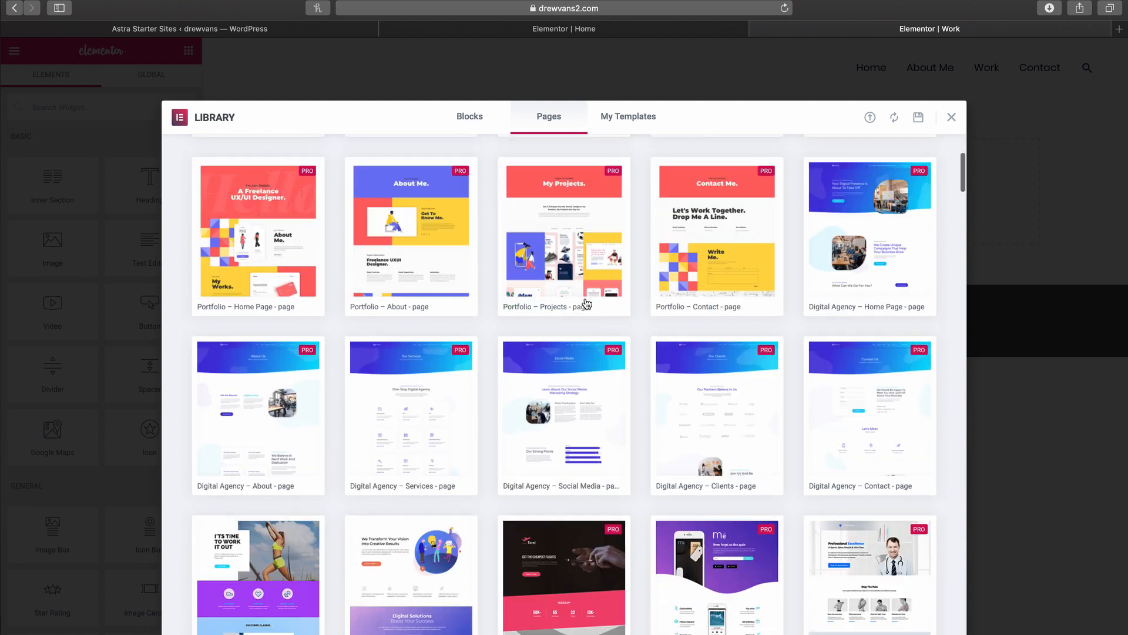
{"action": "scroll", "coordinate": [586, 303], "scroll_direction": "down", "scroll_amount": 10}
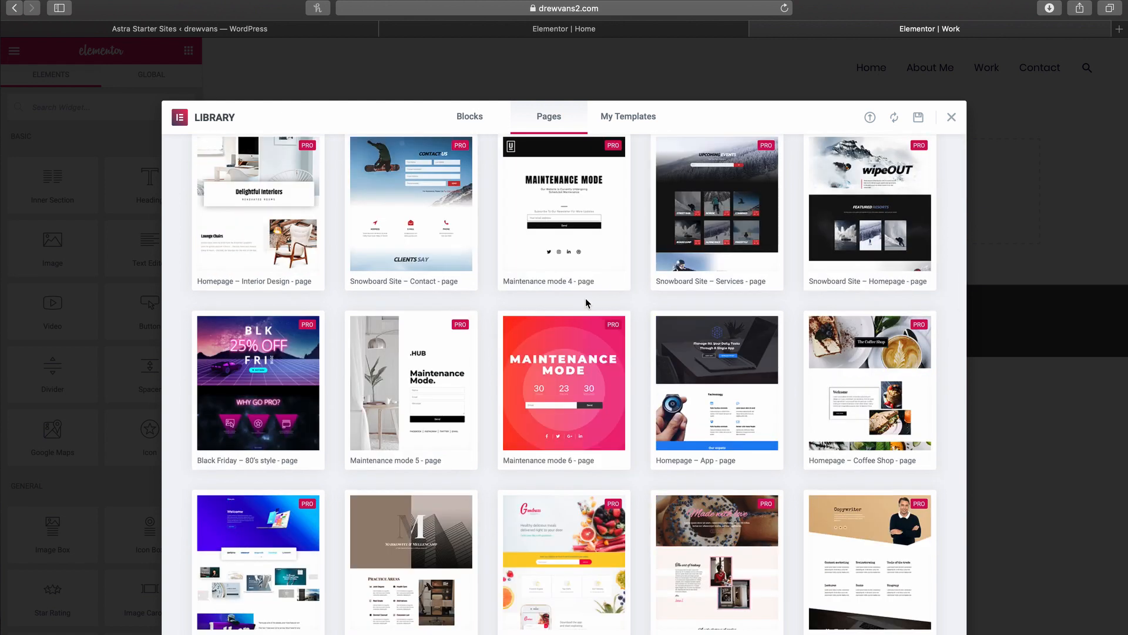
{"action": "left_click", "coordinate": [482, 125]}
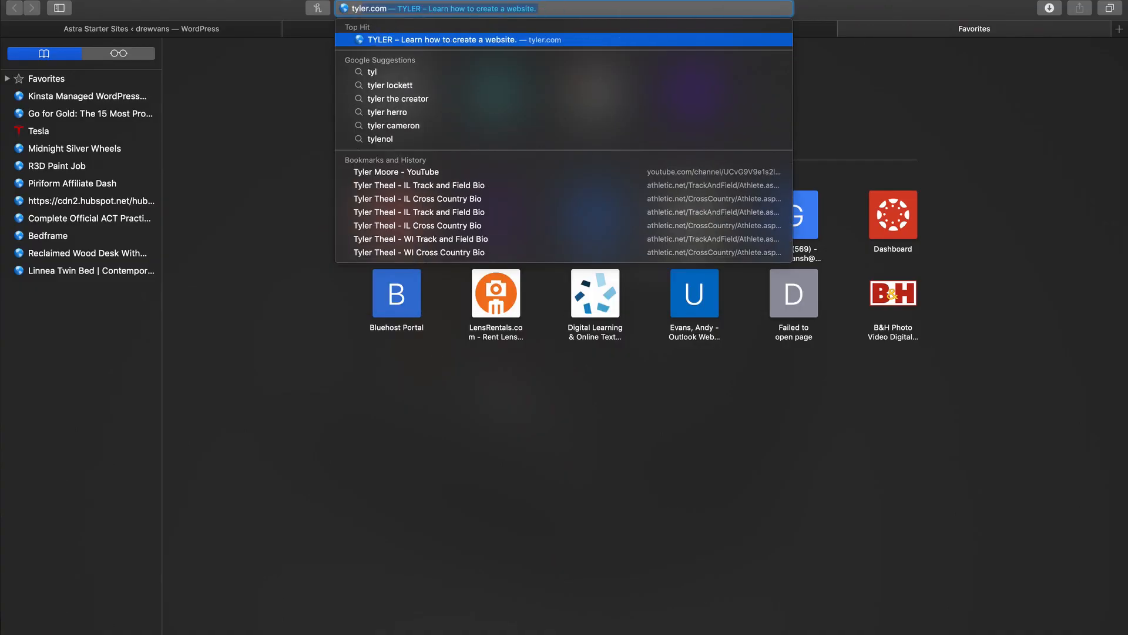
Step: Load tyler.com and open its template collection
{"action": "type", "text": "r.com"}
{"action": "key", "text": "Return"}
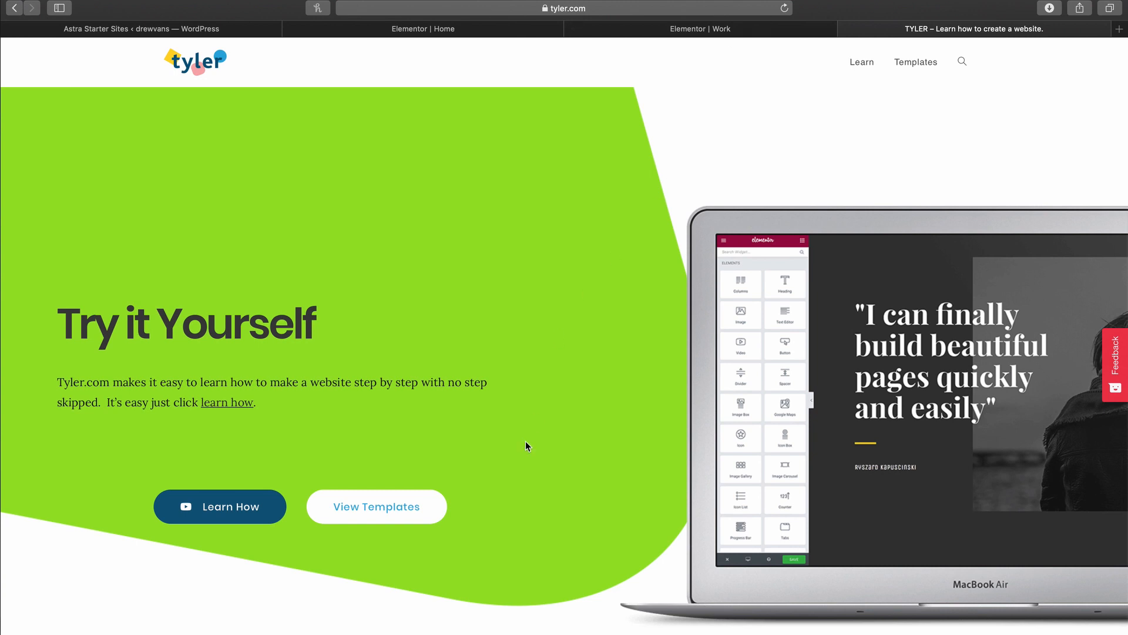
{"action": "left_click", "coordinate": [406, 507]}
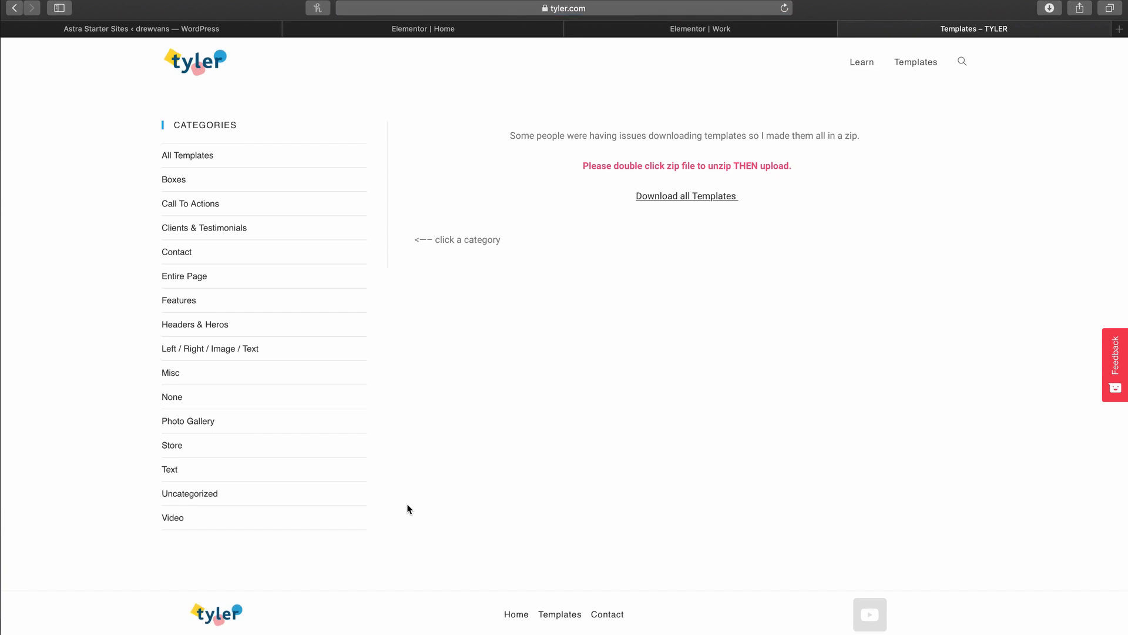
Step: Filter to Photo Gallery templates and download the J6 – Photo Gallery Grid template
{"action": "scroll", "coordinate": [558, 409], "scroll_direction": "down", "scroll_amount": 6}
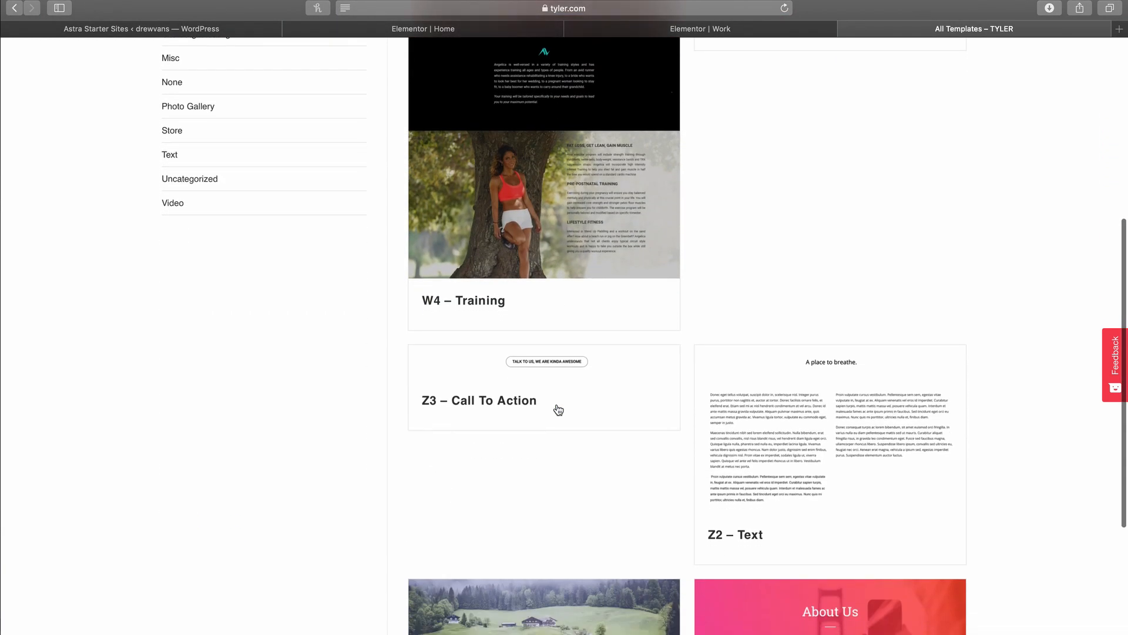
{"action": "scroll", "coordinate": [558, 409], "scroll_direction": "down", "scroll_amount": 5}
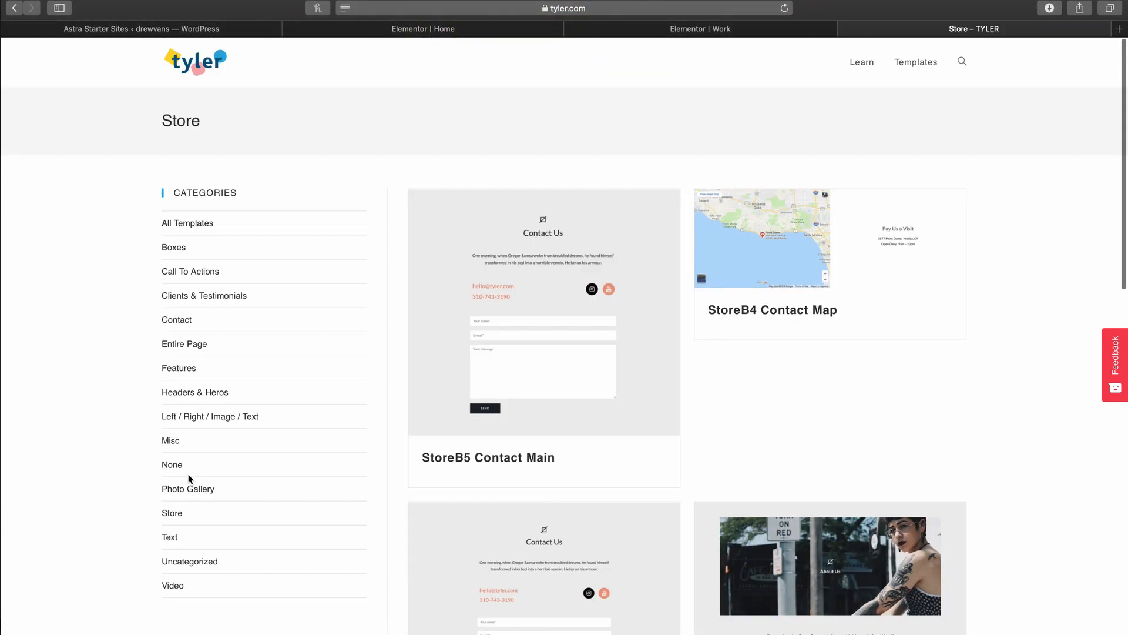
{"action": "left_click", "coordinate": [187, 489]}
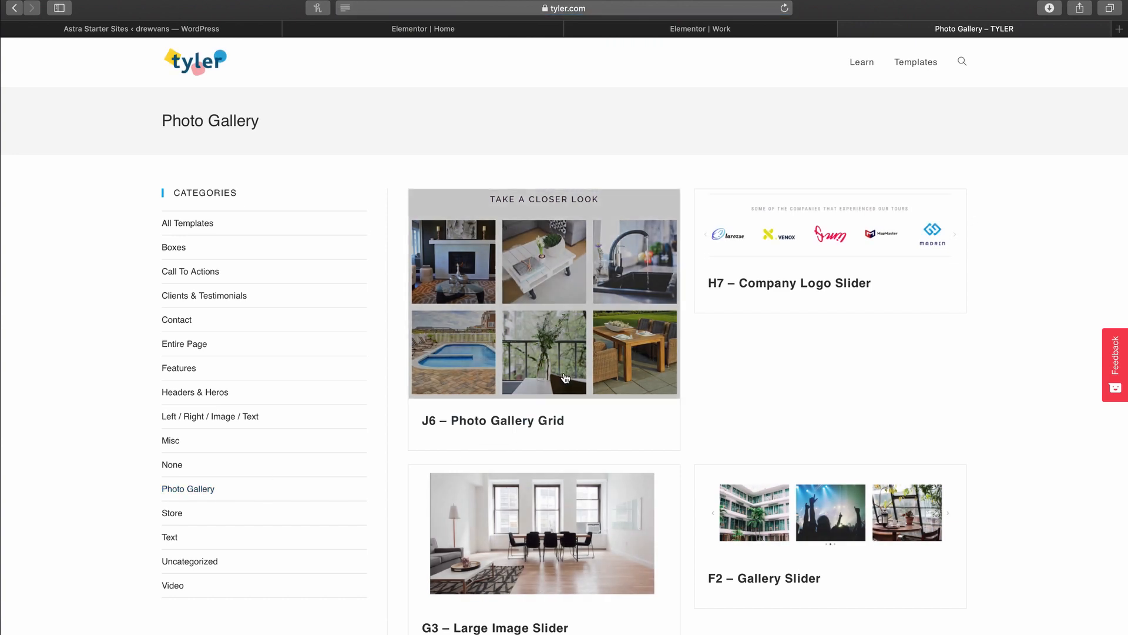
{"action": "left_click", "coordinate": [565, 378]}
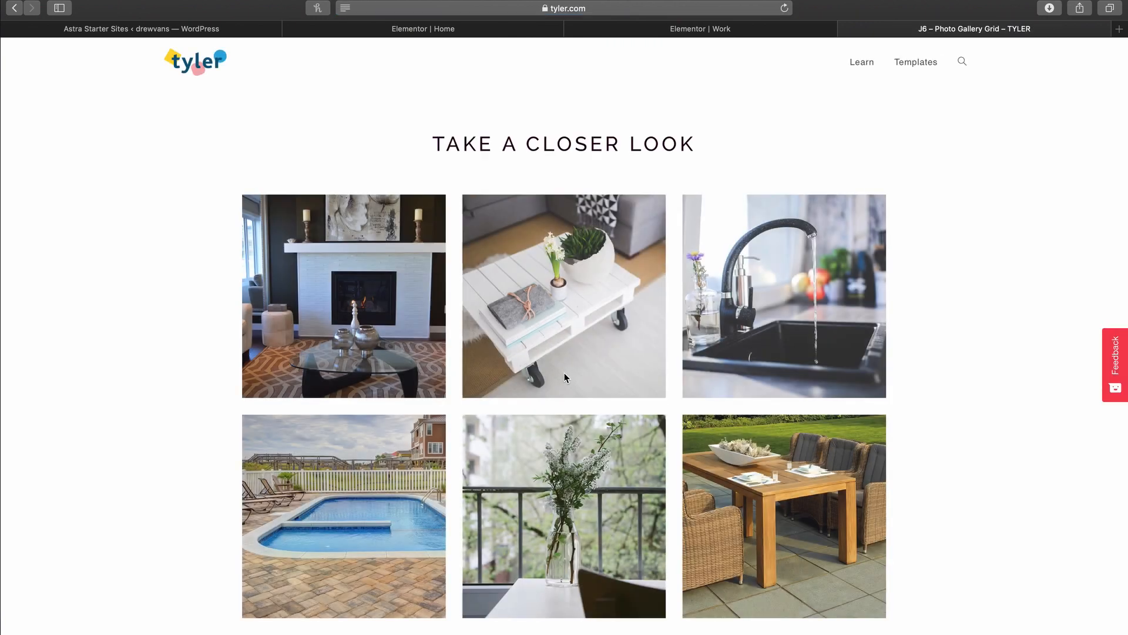
{"action": "scroll", "coordinate": [564, 377], "scroll_direction": "down", "scroll_amount": 2}
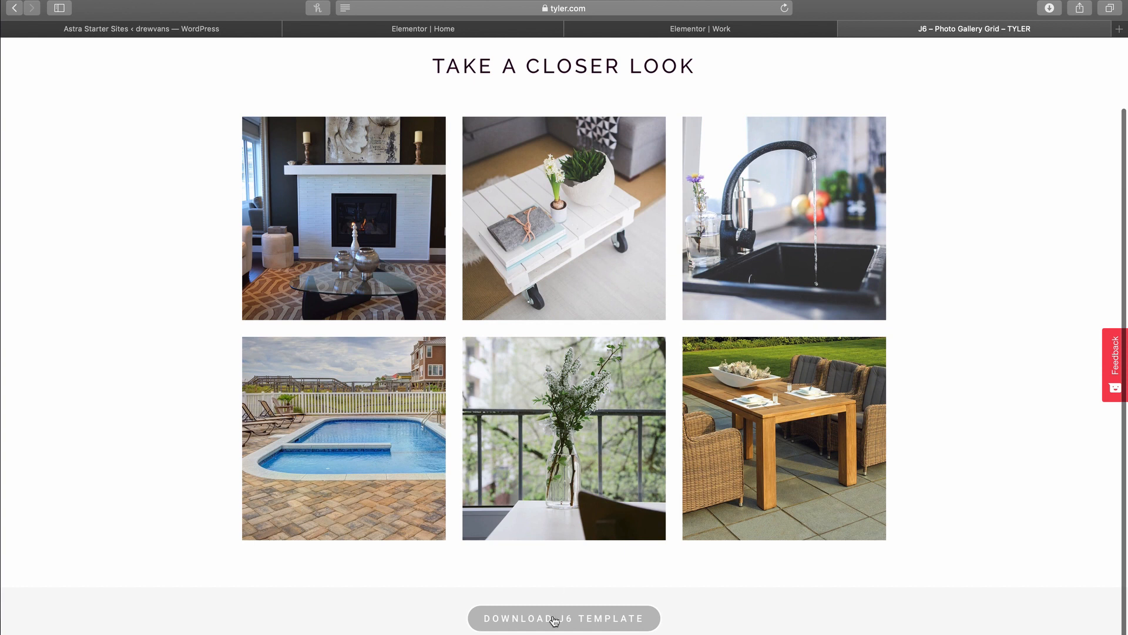
{"action": "left_click", "coordinate": [554, 621]}
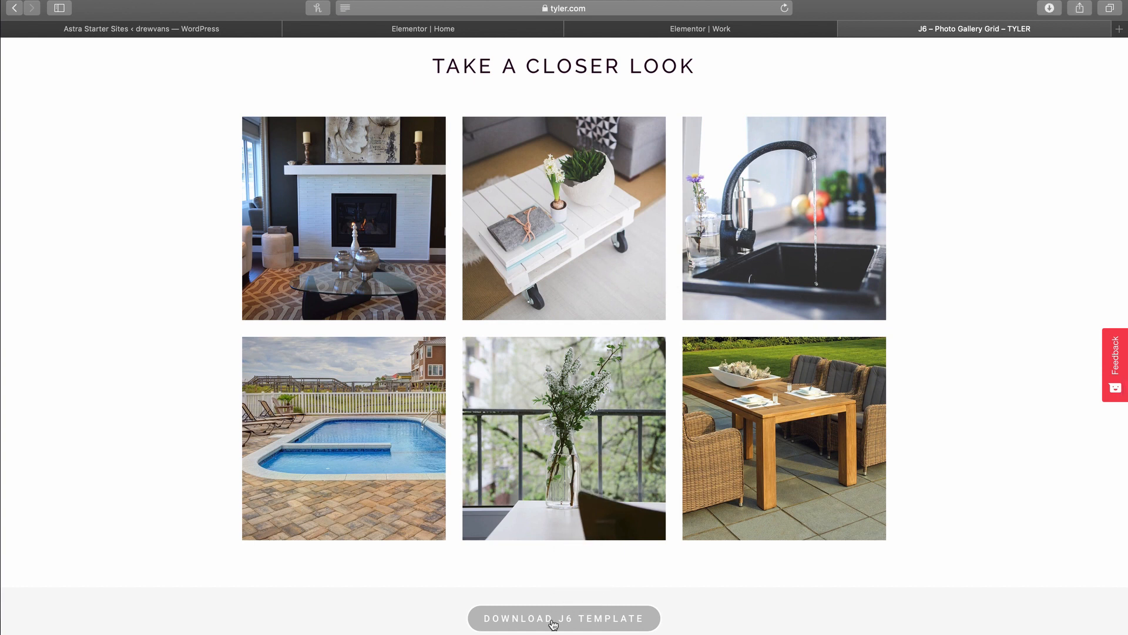
Step: Import Desktop/J6.json into My Templates and insert the J6 Photo Gallery Grid on the Work page
{"action": "left_click", "coordinate": [722, 32]}
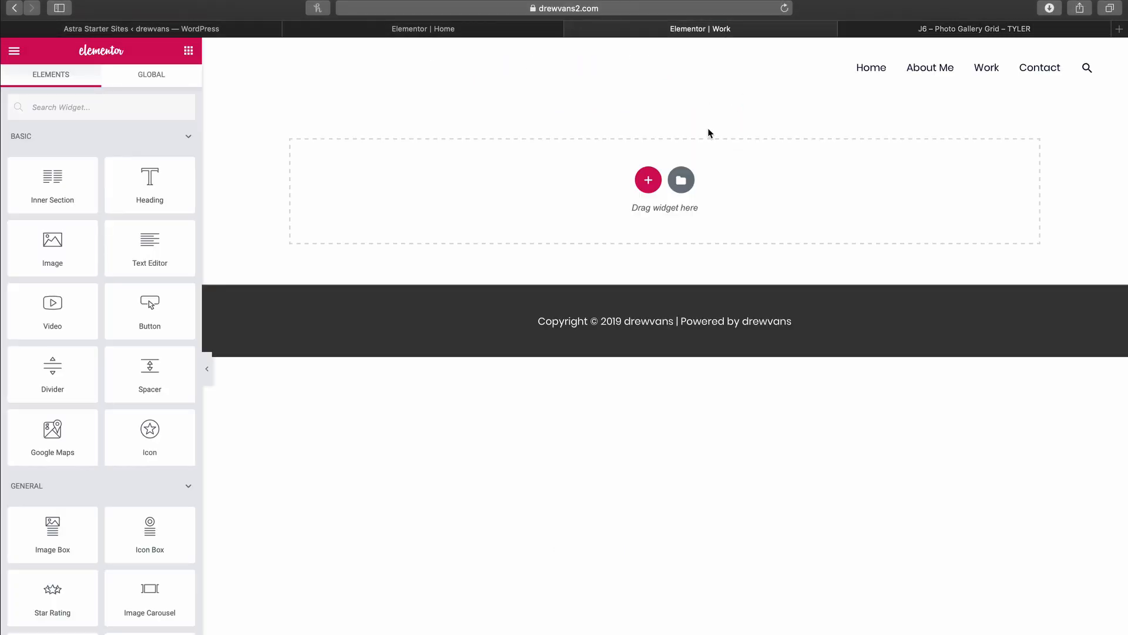
{"action": "left_click", "coordinate": [682, 181]}
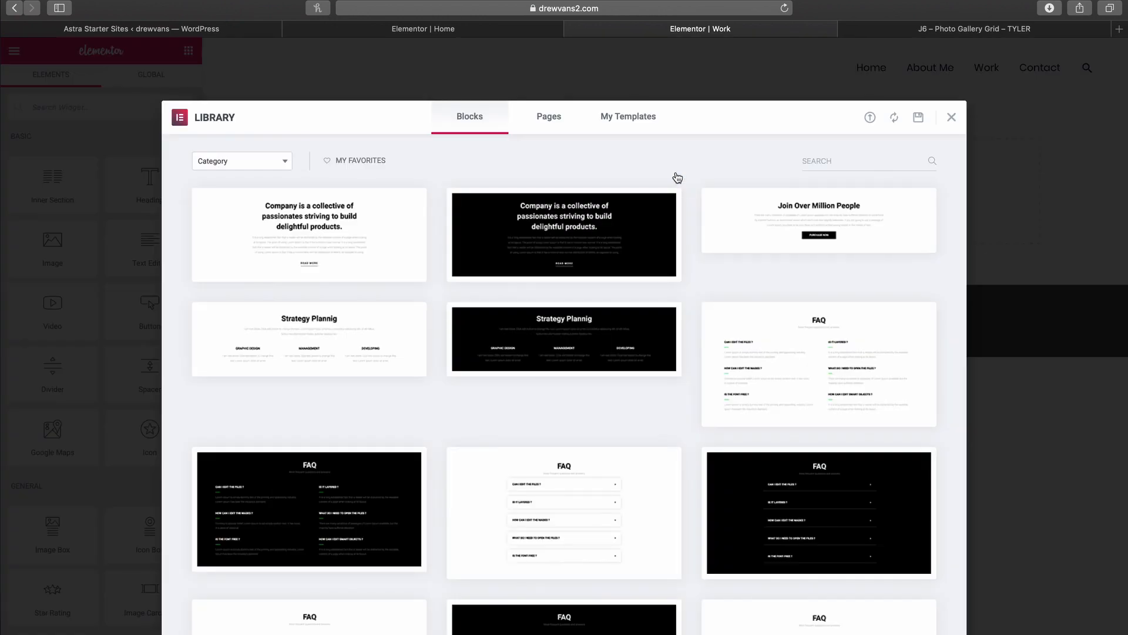
{"action": "left_click", "coordinate": [645, 124]}
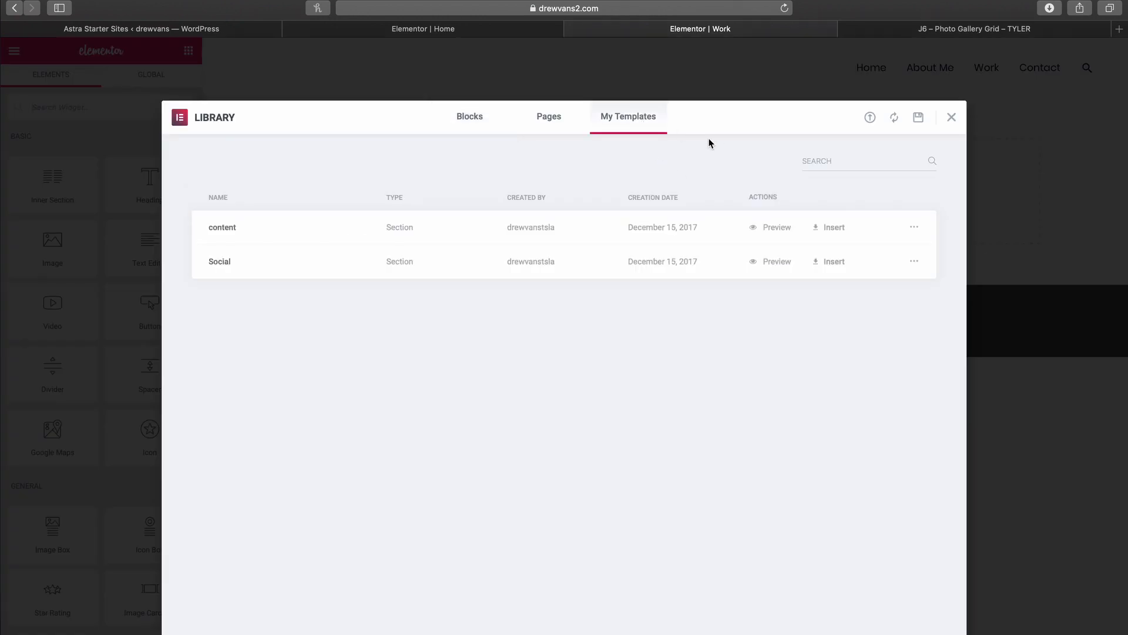
{"action": "left_click", "coordinate": [870, 118]}
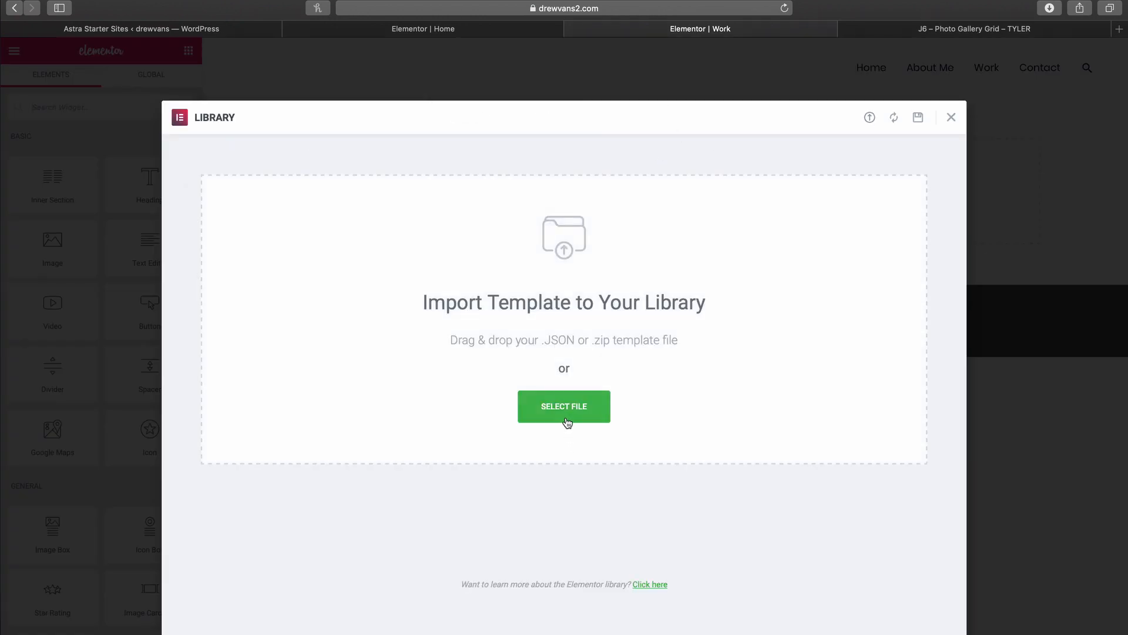
{"action": "left_click", "coordinate": [568, 420]}
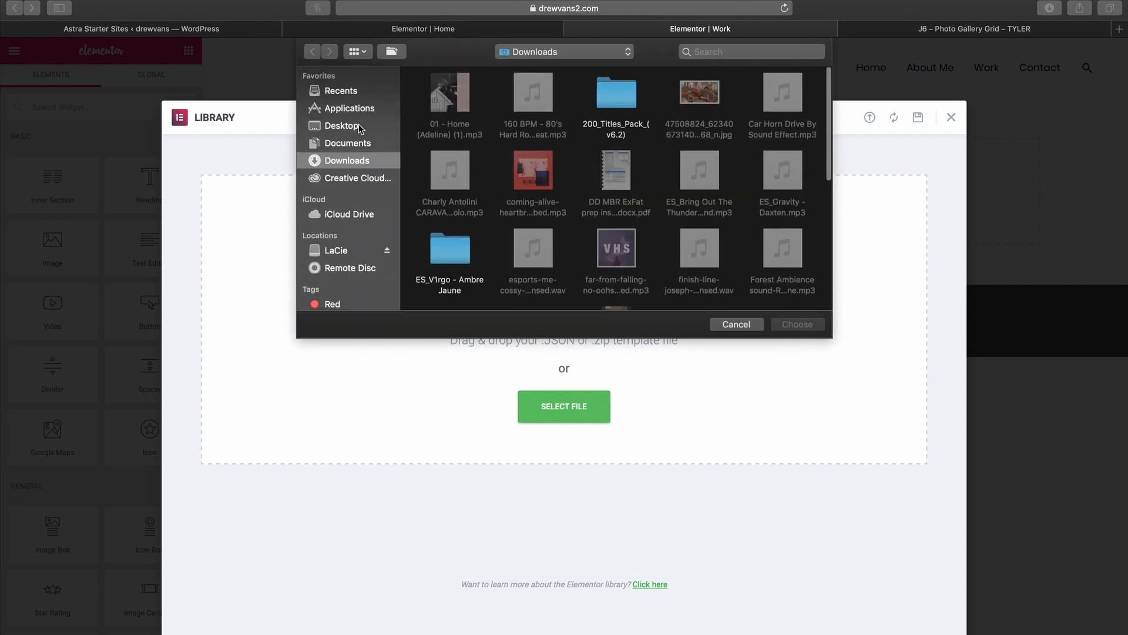
{"action": "left_click", "coordinate": [359, 127]}
{"action": "scroll", "coordinate": [586, 234], "scroll_direction": "down", "scroll_amount": 5}
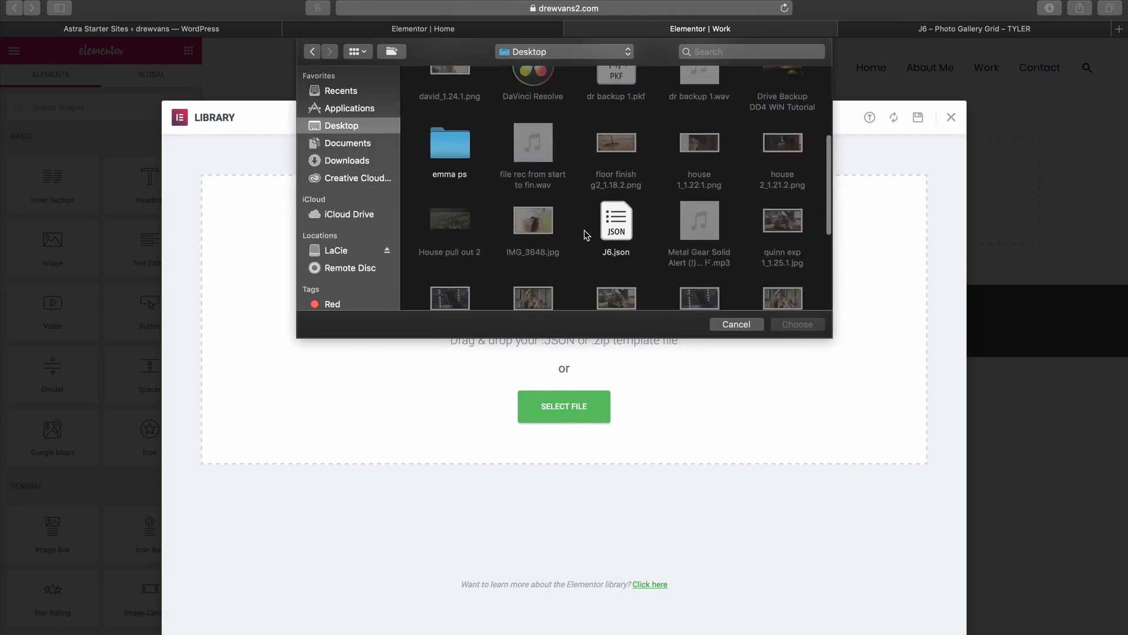
{"action": "left_click", "coordinate": [617, 176]}
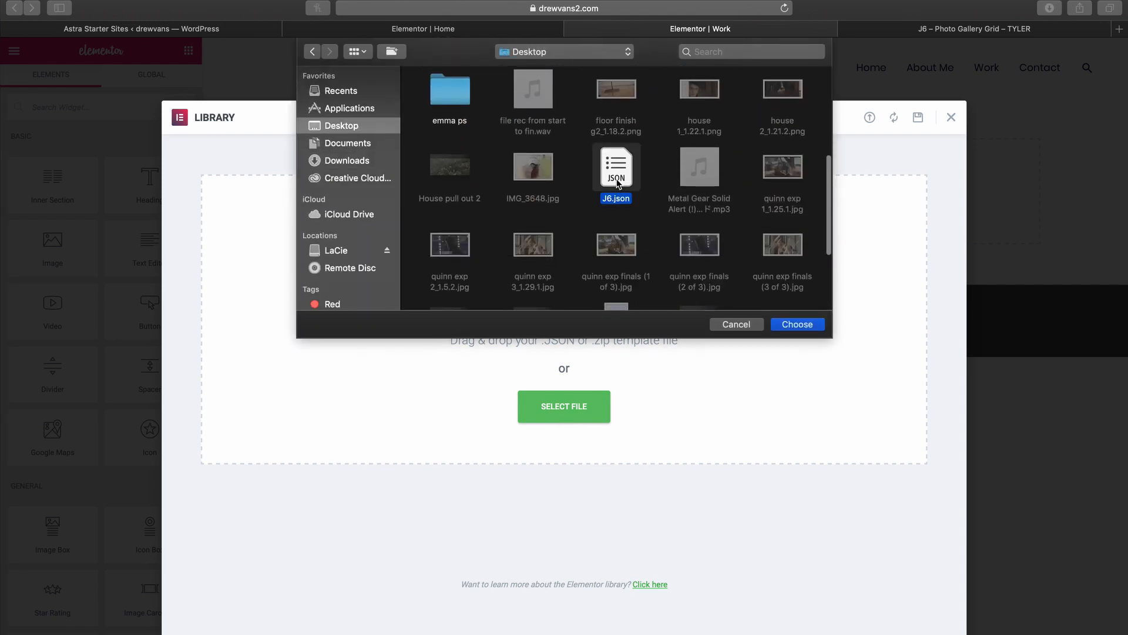
{"action": "left_click", "coordinate": [788, 323]}
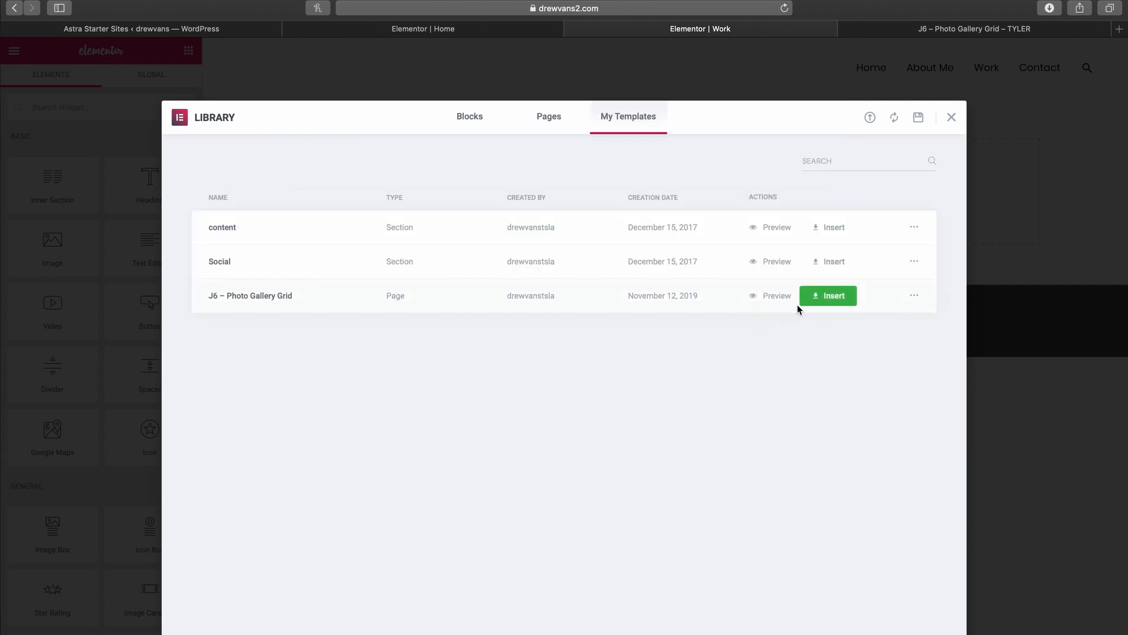
{"action": "left_click", "coordinate": [828, 296]}
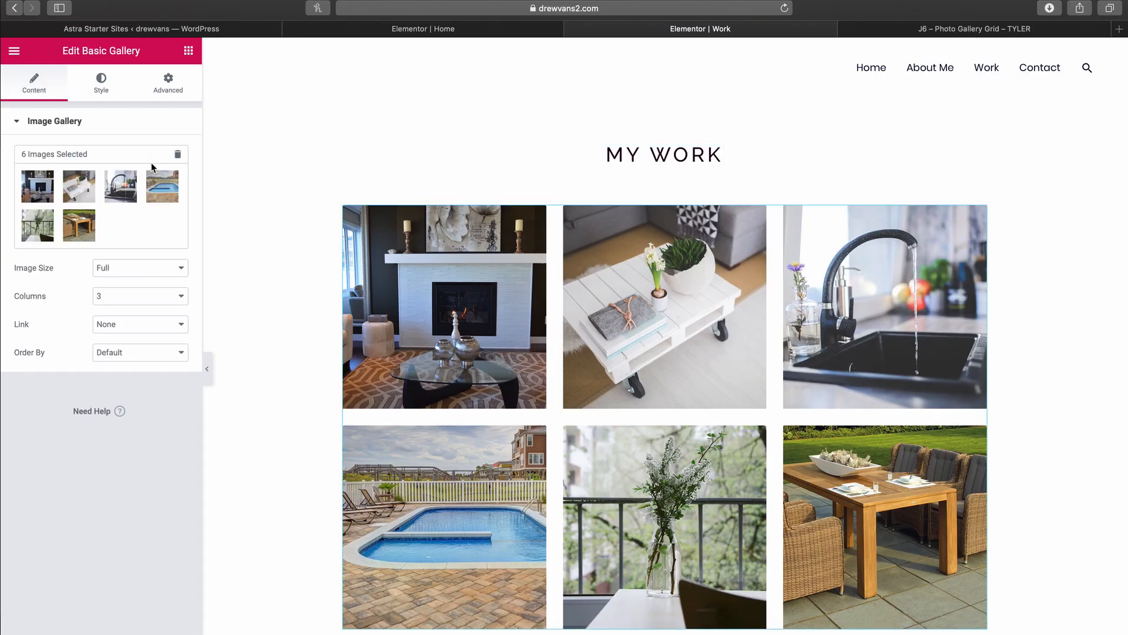
Step: Remove the sample photos from the J6 gallery's image list
{"action": "left_click", "coordinate": [174, 184]}
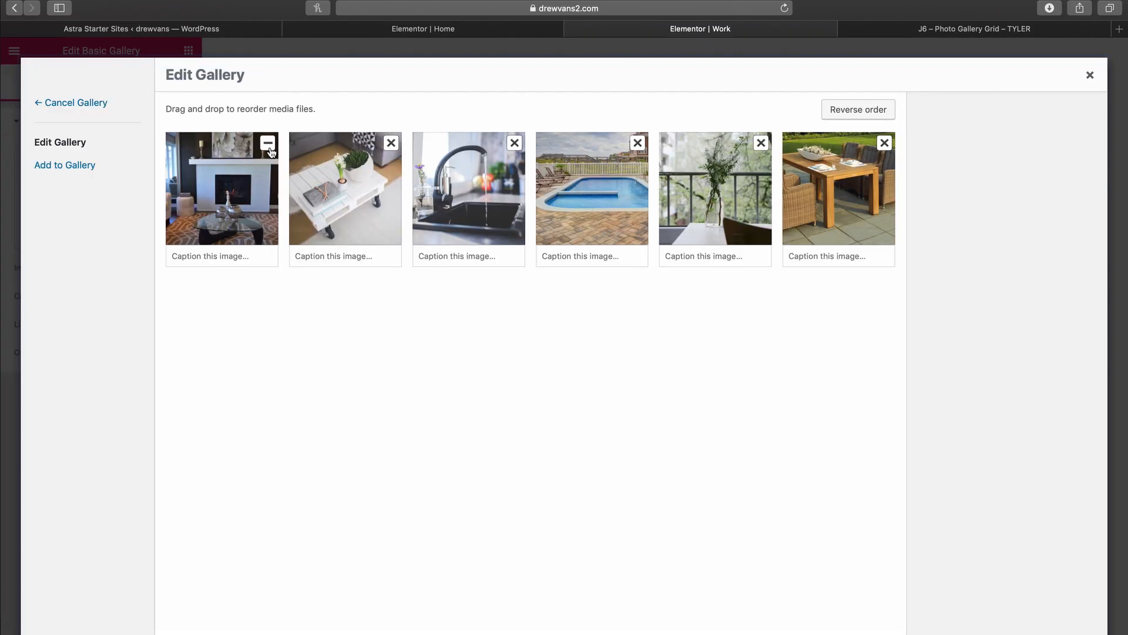
{"action": "left_click", "coordinate": [268, 143]}
{"action": "left_click", "coordinate": [268, 143]}
{"action": "left_click", "coordinate": [268, 142]}
{"action": "left_click", "coordinate": [268, 143]}
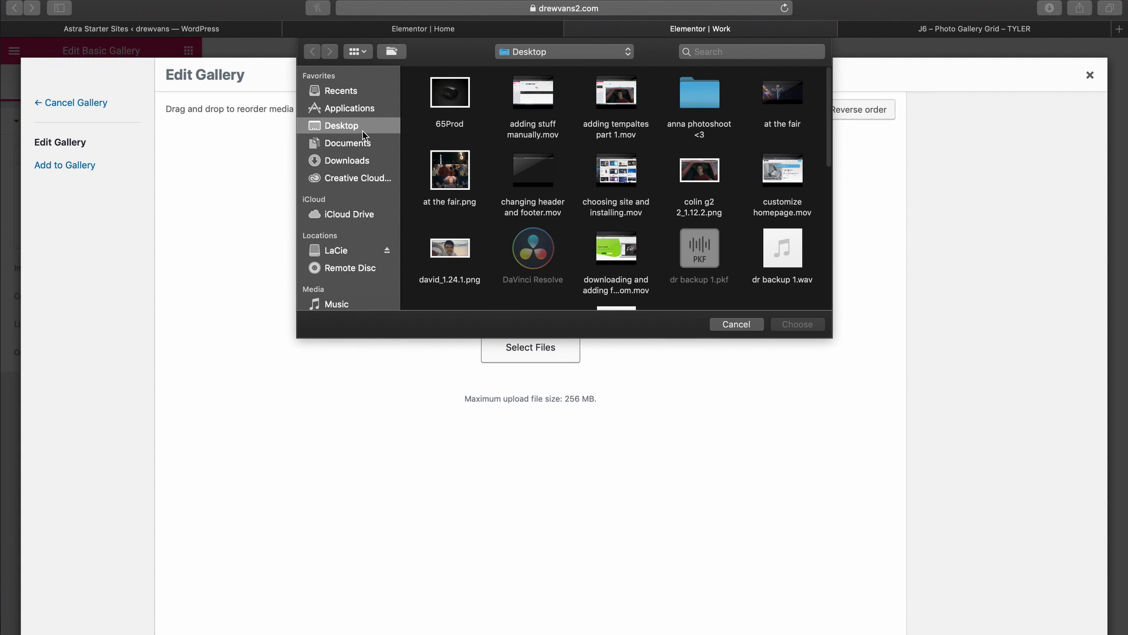
{"action": "left_click", "coordinate": [795, 325]}
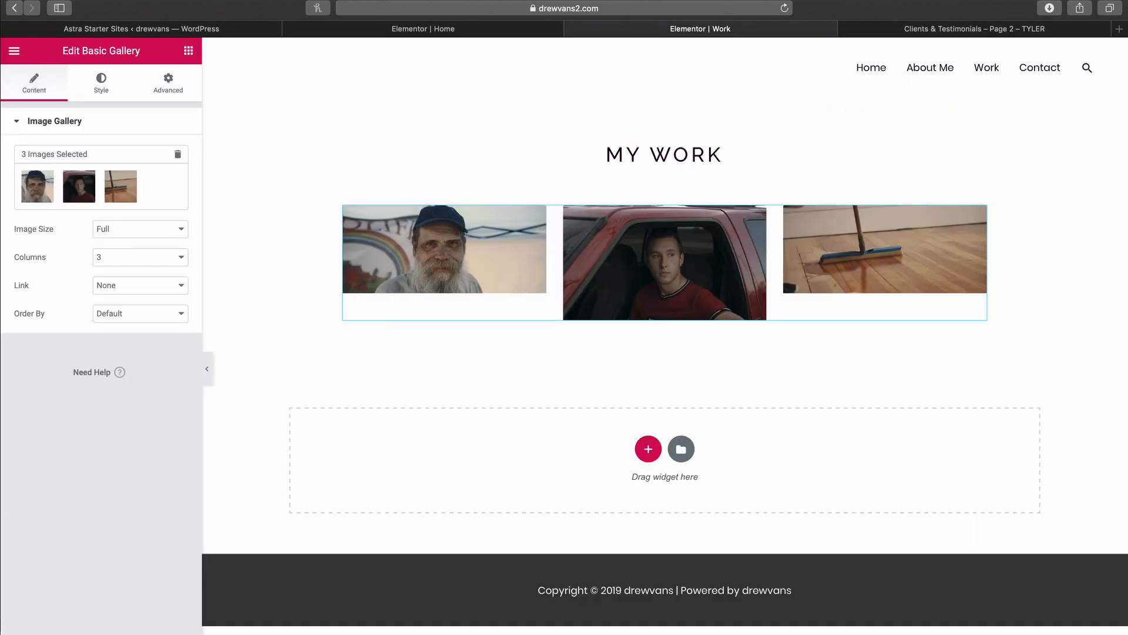
Step: Set the gallery to 1 column so the film stills stack one per row
{"action": "left_click", "coordinate": [116, 256]}
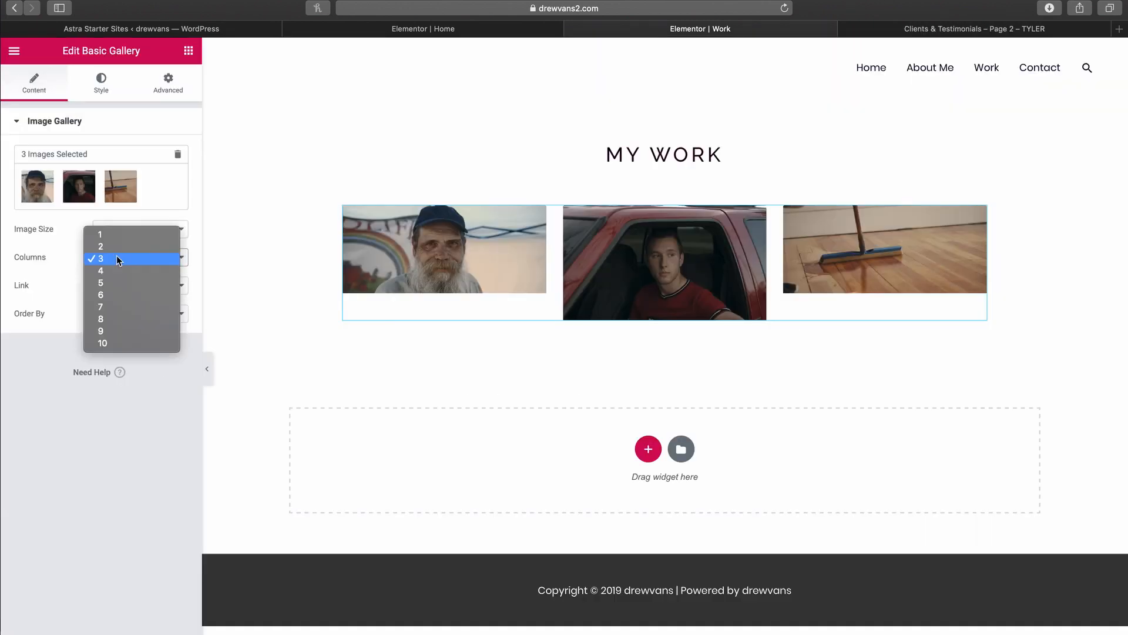
{"action": "left_click", "coordinate": [114, 234]}
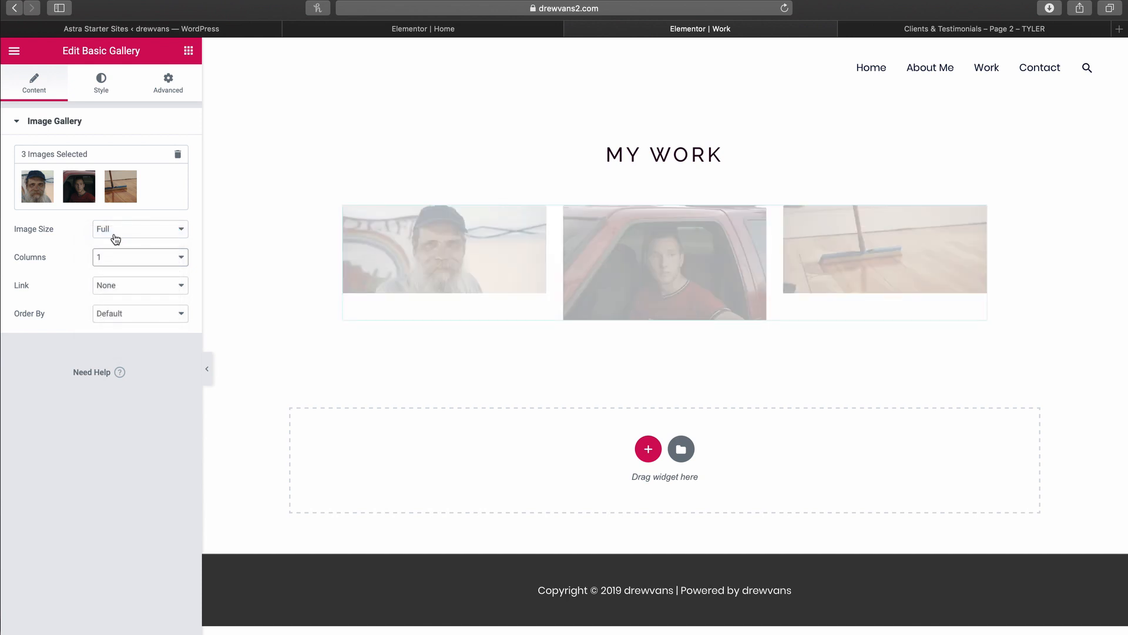
{"action": "scroll", "coordinate": [505, 492], "scroll_direction": "down", "scroll_amount": 8}
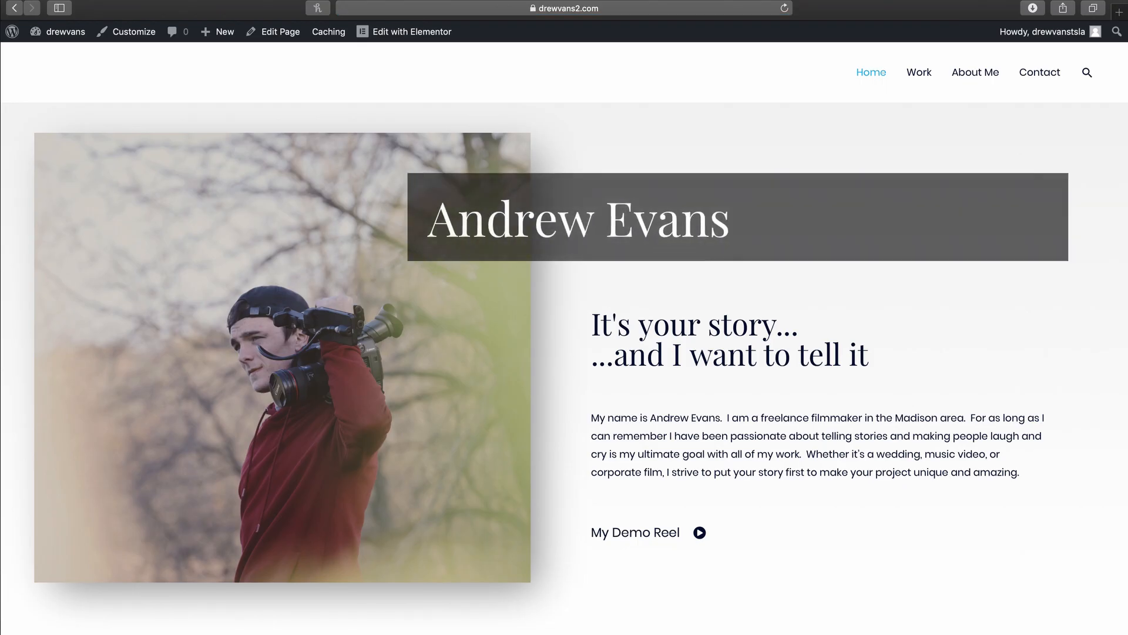
Step: Open the live Work page from the site menu and scroll through the MY WORK gallery
{"action": "left_click", "coordinate": [920, 74]}
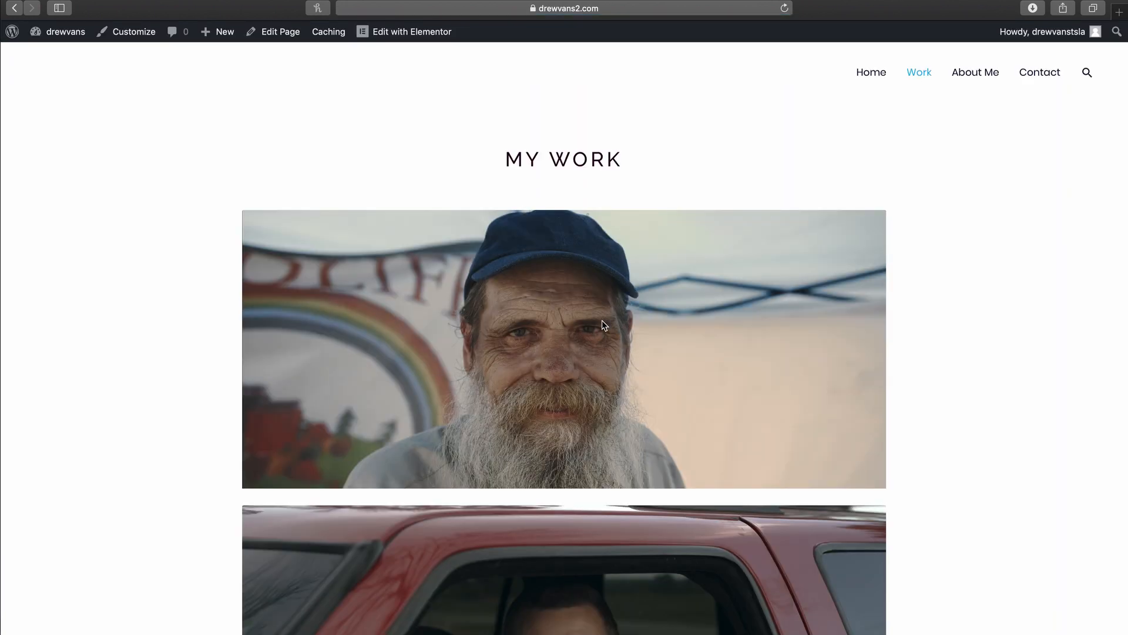
{"action": "scroll", "coordinate": [604, 325], "scroll_direction": "down", "scroll_amount": 5}
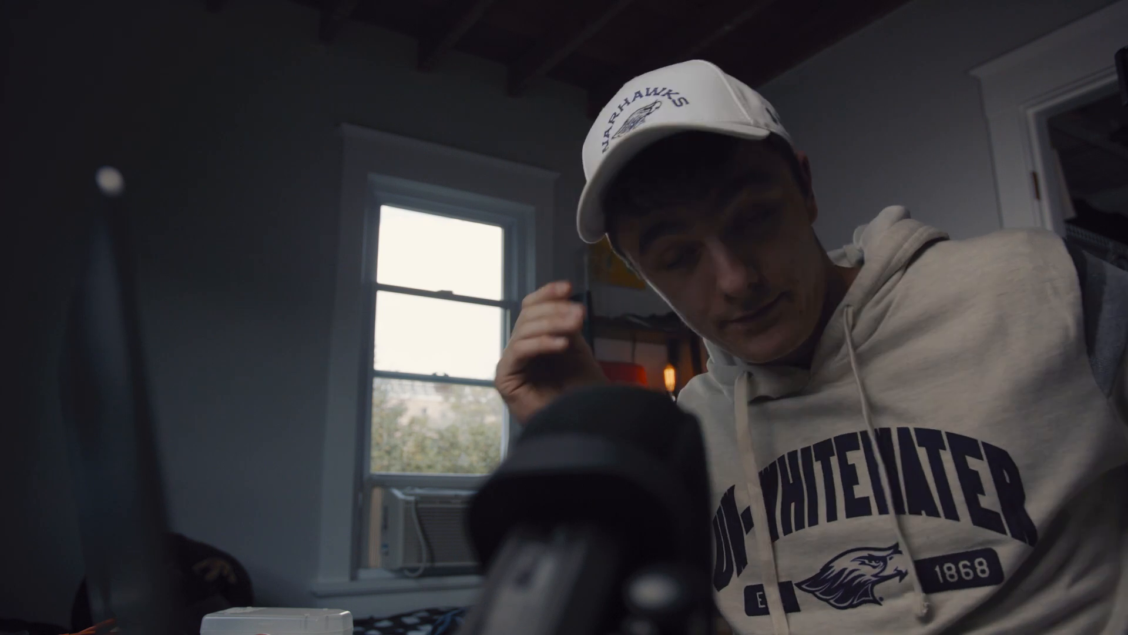